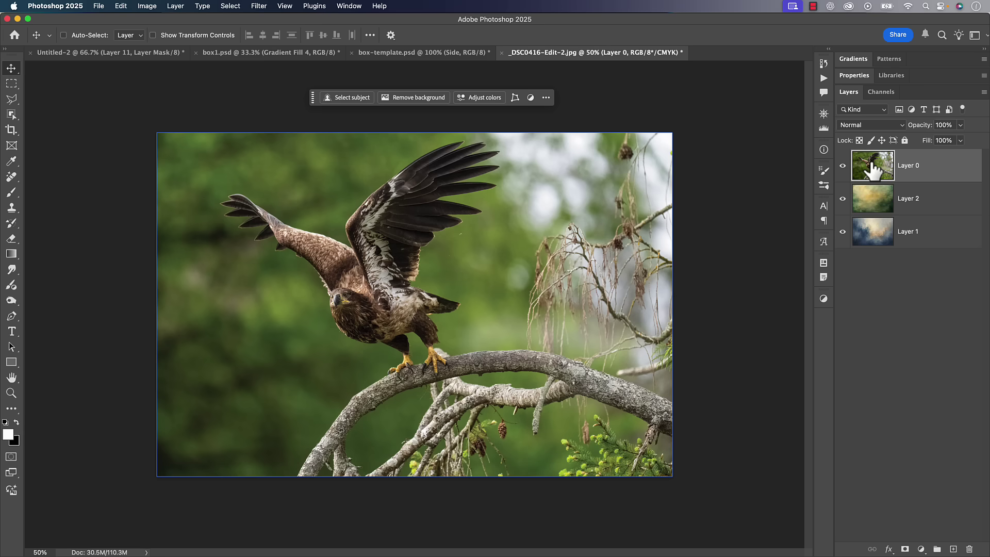
# - Test the eagle layer's stack position, then remove its background with Remove background
pyautogui.moveTo(870, 170)
pyautogui.mouseDown()
pyautogui.moveTo(870, 232)
pyautogui.moveTo(875, 178)
pyautogui.mouseUp()
pyautogui.click(412, 100)
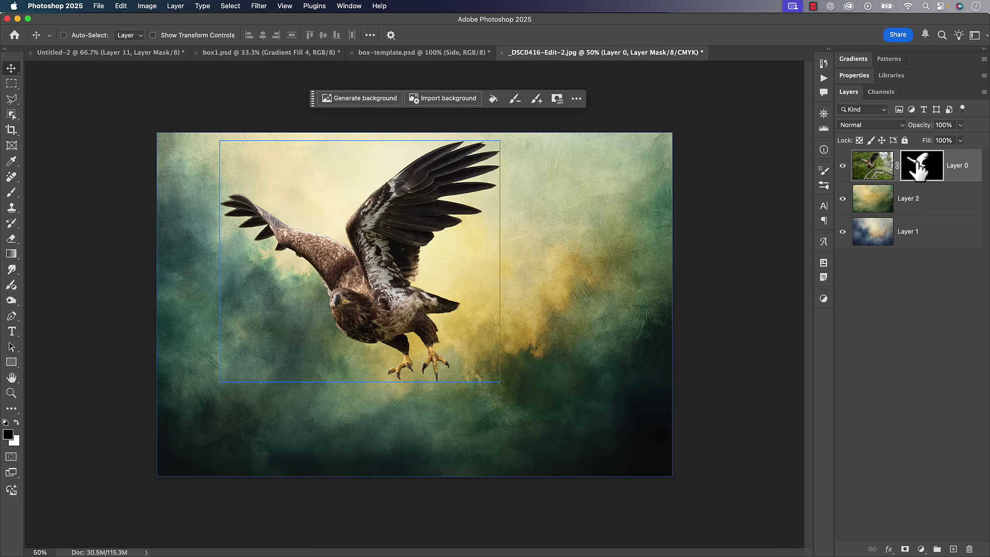
# - Set the Brush to 0% hardness, 10% flow and a 300 px size
pyautogui.press('b')
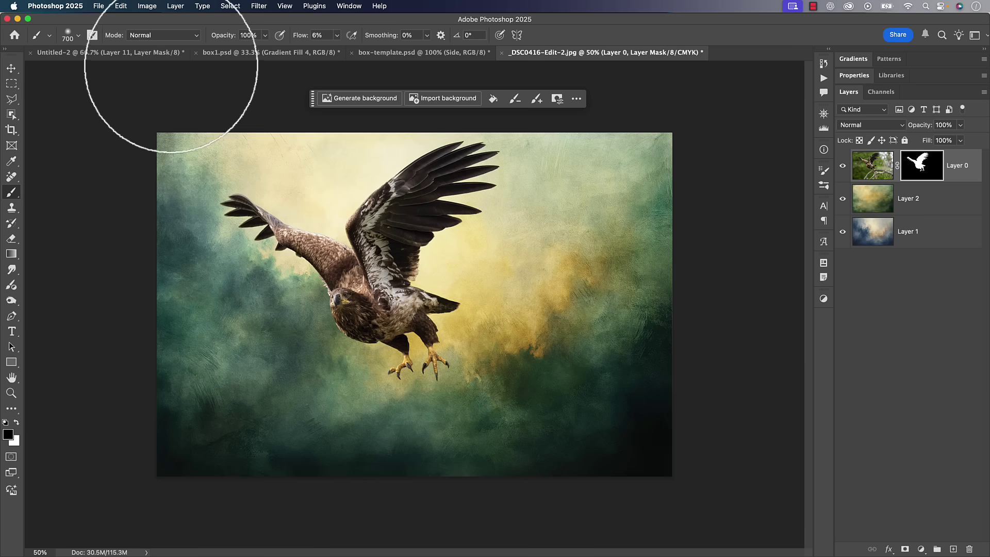
pyautogui.click(67, 36)
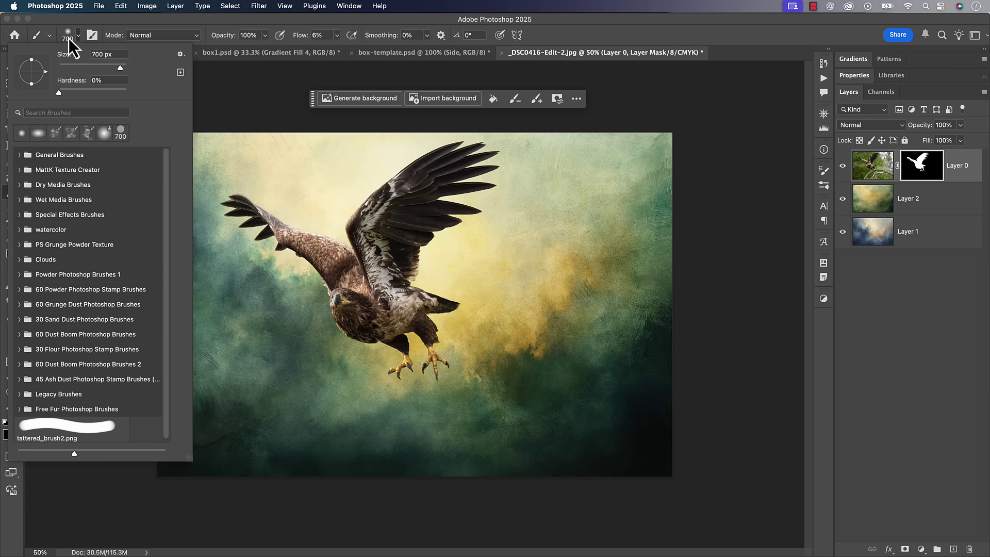
pyautogui.moveTo(117, 66); pyautogui.dragTo(121, 68)
pyautogui.moveTo(68, 95); pyautogui.dragTo(48, 94)
pyautogui.click(113, 23)
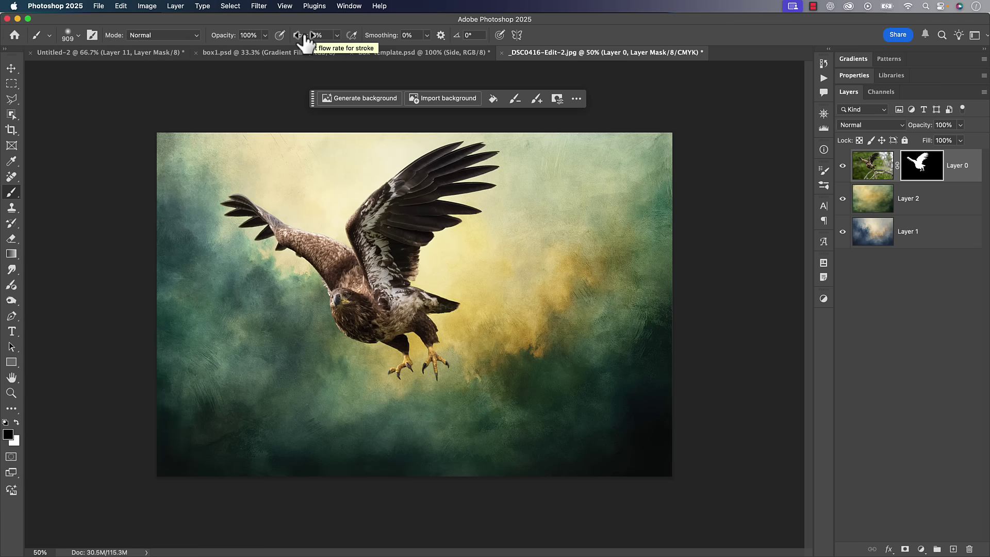
pyautogui.moveTo(304, 40); pyautogui.dragTo(339, 46)
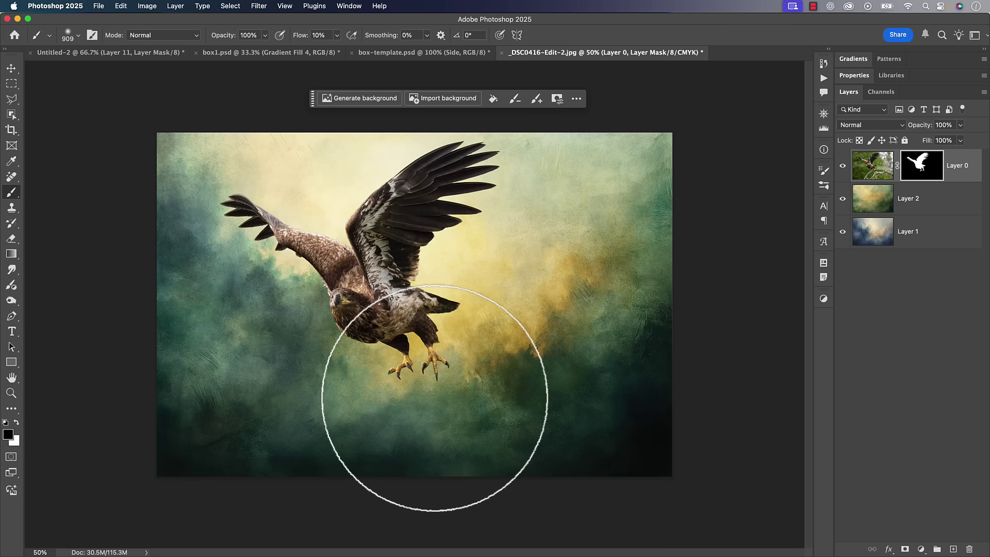
pyautogui.press('[')
pyautogui.press('[')
pyautogui.press('[')
pyautogui.press('[')
pyautogui.press('[')
pyautogui.press('[')
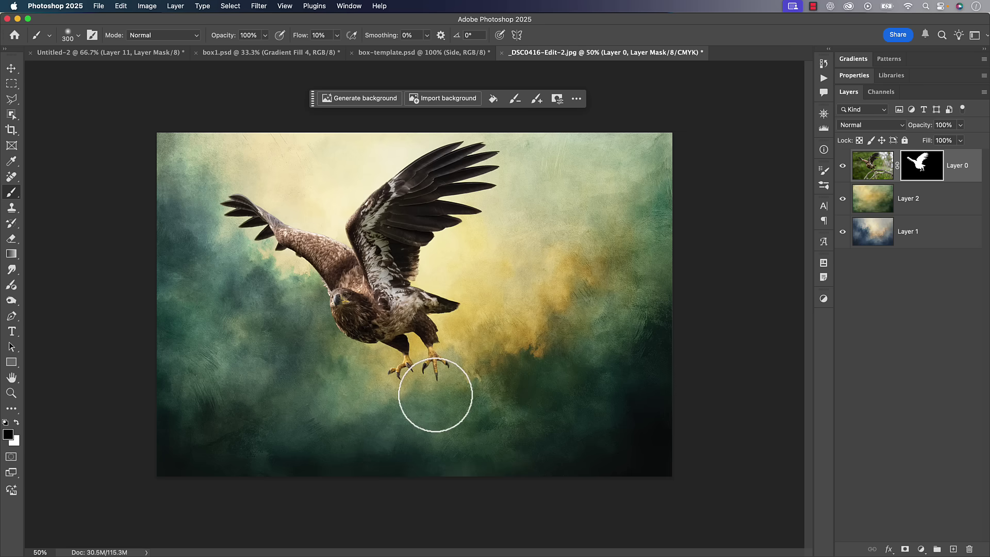
# - Disable Layer 0's mask and target its image thumbnail, revealing the branch
pyautogui.keyDown('shift'); pyautogui.click(920, 170); pyautogui.keyUp('shift')
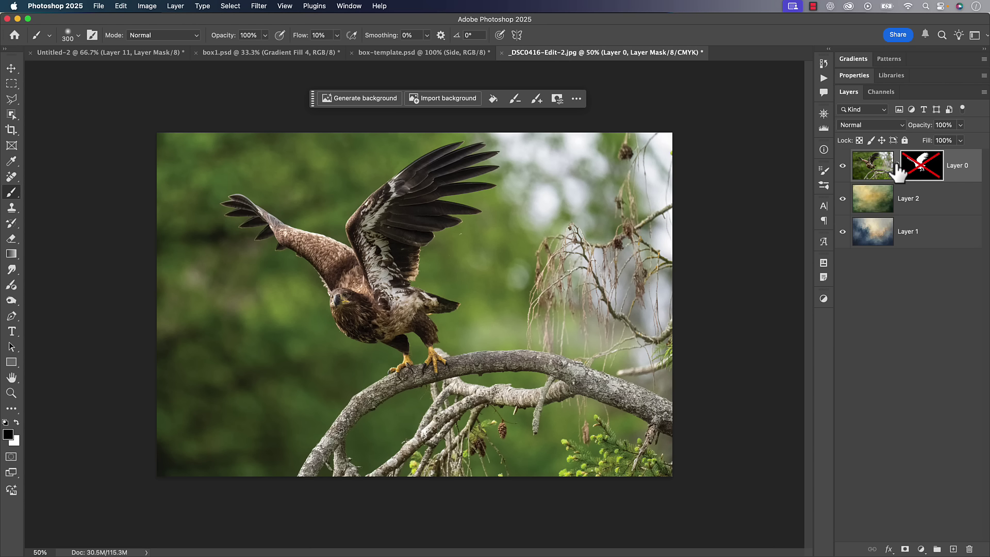
pyautogui.click(881, 166)
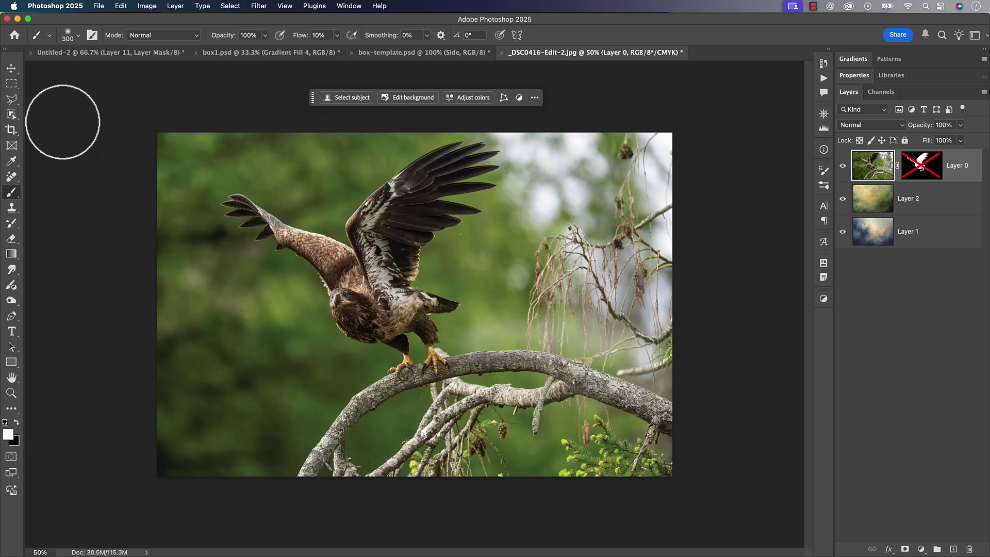
# - Select the branch with the Object Selection Tool, then re-enable Layer 0's mask
pyautogui.click(17, 117)
pyautogui.rightClick(17, 116)
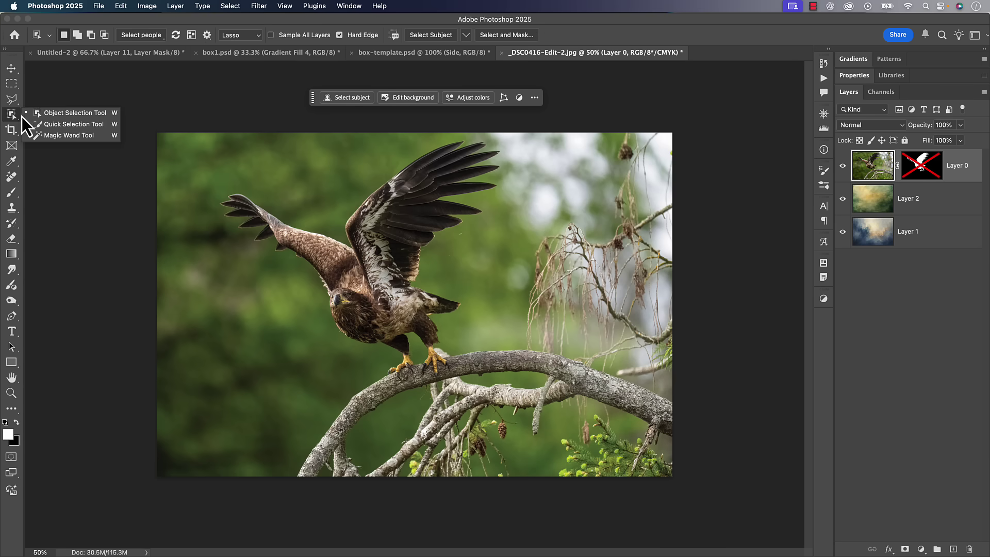
pyautogui.click(63, 114)
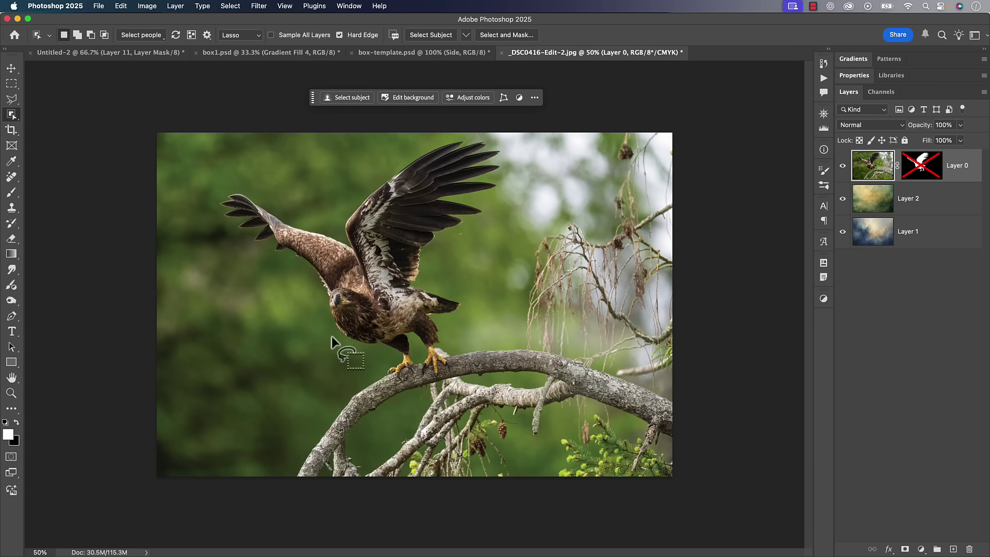
pyautogui.click(481, 361)
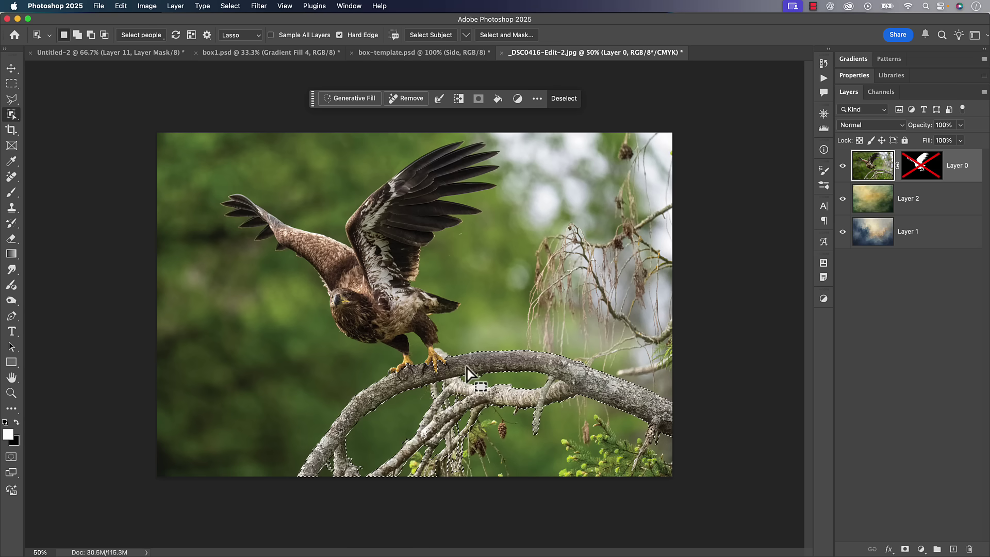
pyautogui.keyDown('shift'); pyautogui.click(918, 166); pyautogui.keyUp('shift')
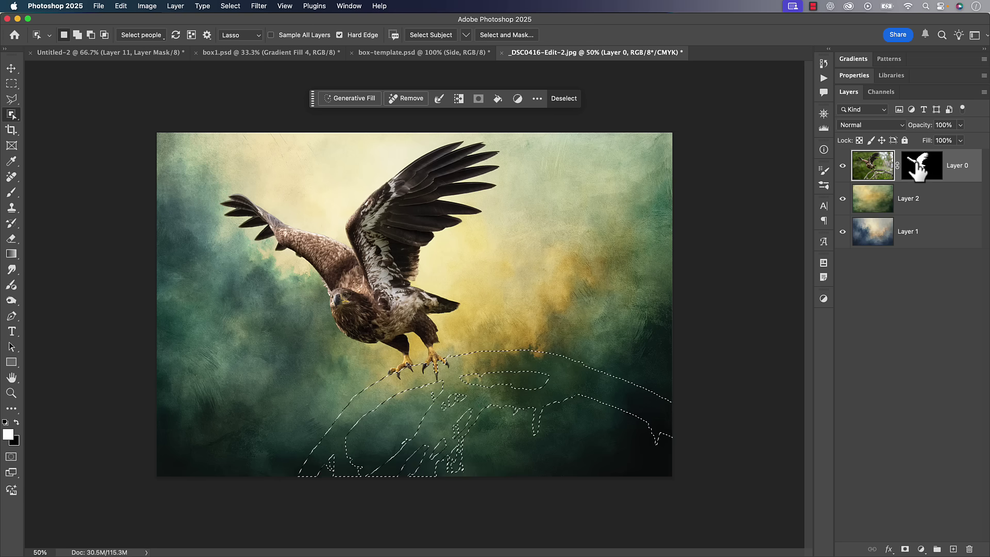
# - Paint the branch back into Layer 0's mask in white at 100% flow, then deselect
pyautogui.click(917, 167)
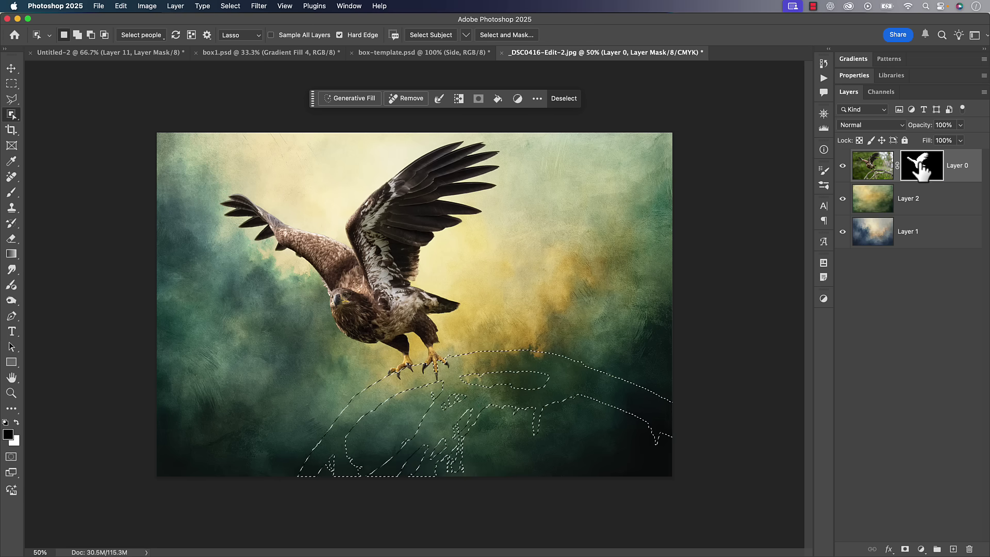
pyautogui.press('b')
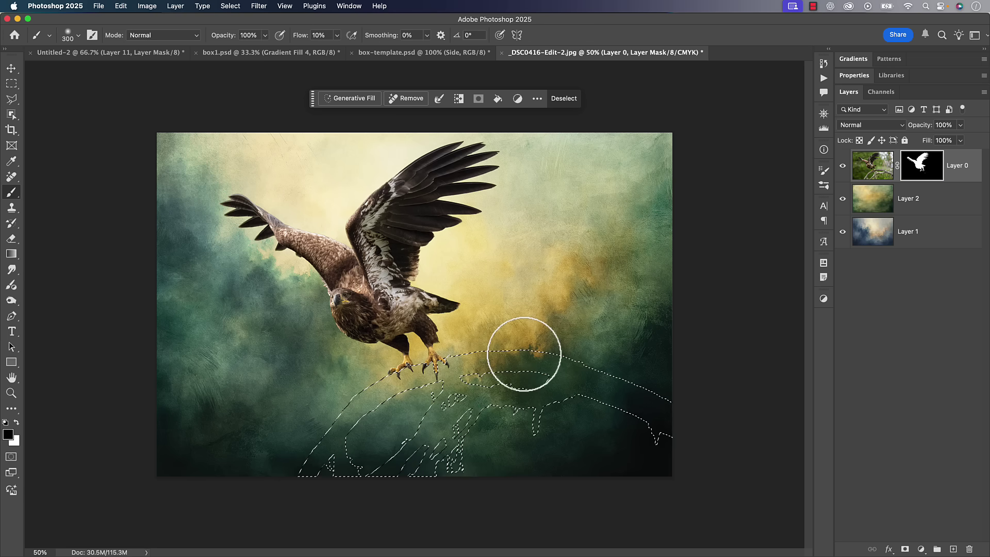
pyautogui.press('x')
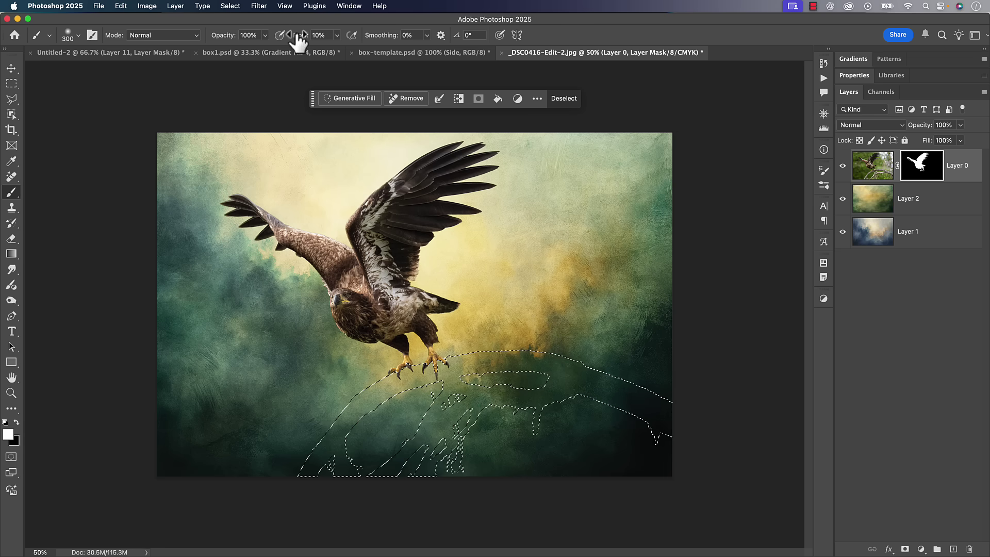
pyautogui.moveTo(299, 41); pyautogui.dragTo(438, 37)
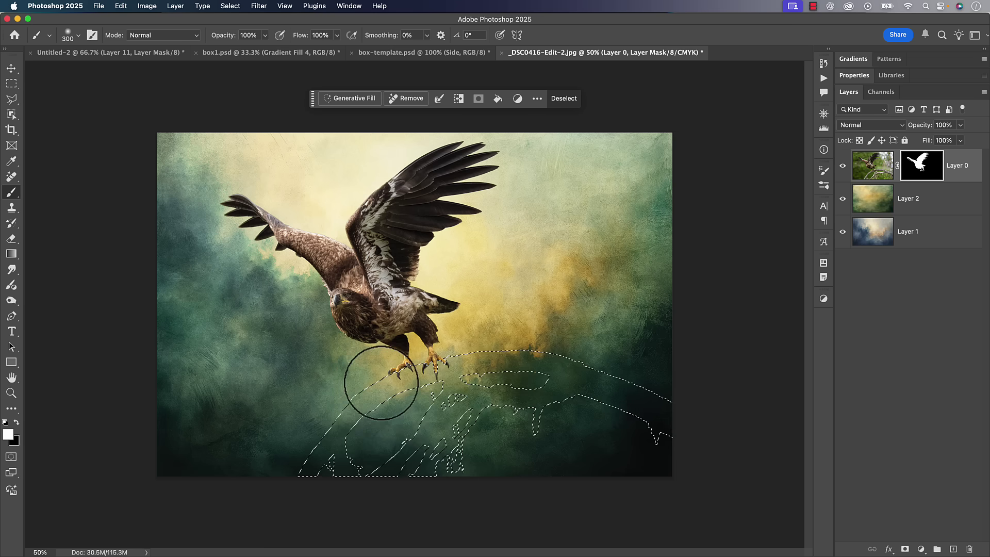
pyautogui.moveTo(381, 383)
pyautogui.mouseDown()
pyautogui.moveTo(337, 413)
pyautogui.moveTo(311, 456)
pyautogui.moveTo(381, 364)
pyautogui.moveTo(430, 366)
pyautogui.moveTo(481, 343)
pyautogui.moveTo(446, 353)
pyautogui.mouseUp()
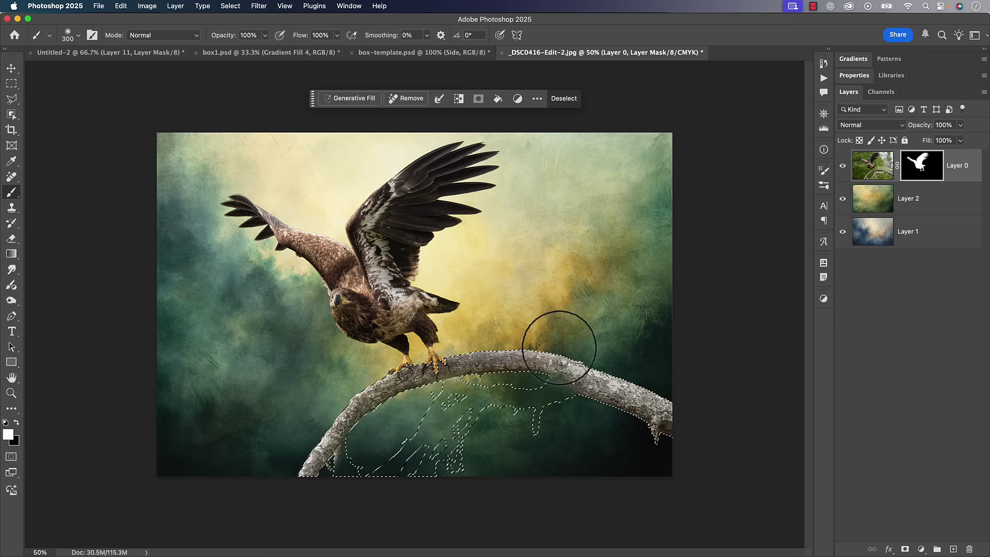
pyautogui.moveTo(558, 352)
pyautogui.mouseDown()
pyautogui.moveTo(513, 327)
pyautogui.moveTo(380, 349)
pyautogui.moveTo(332, 366)
pyautogui.moveTo(299, 438)
pyautogui.moveTo(287, 431)
pyautogui.mouseUp()
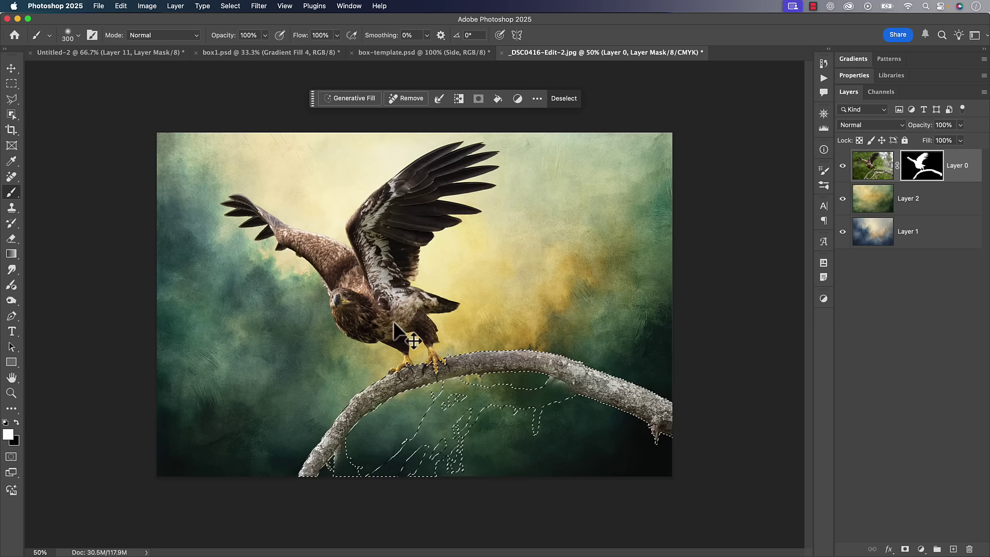
pyautogui.press('super+d')
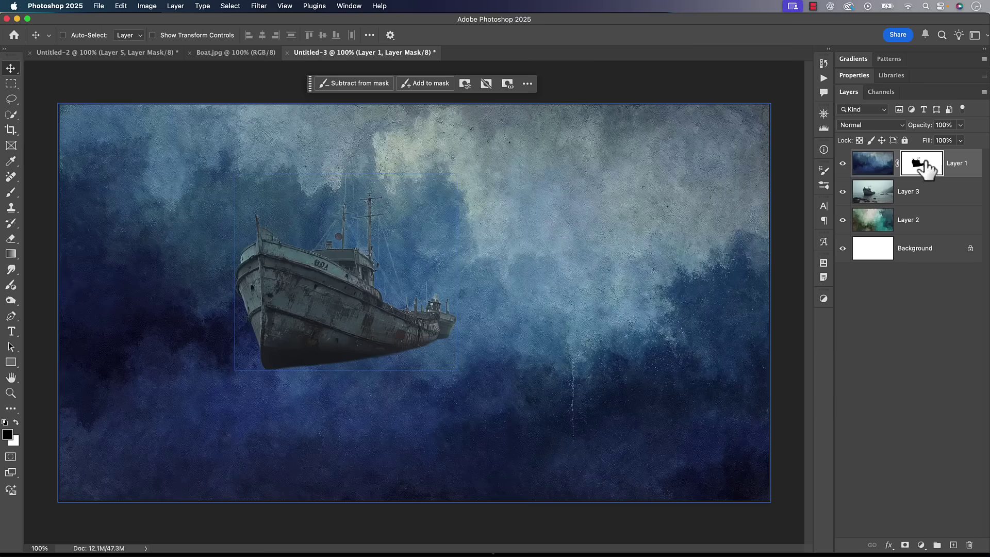
# - Paint Layer 1's mask black to reveal the beach, then white over the misty mountains
pyautogui.press('b')
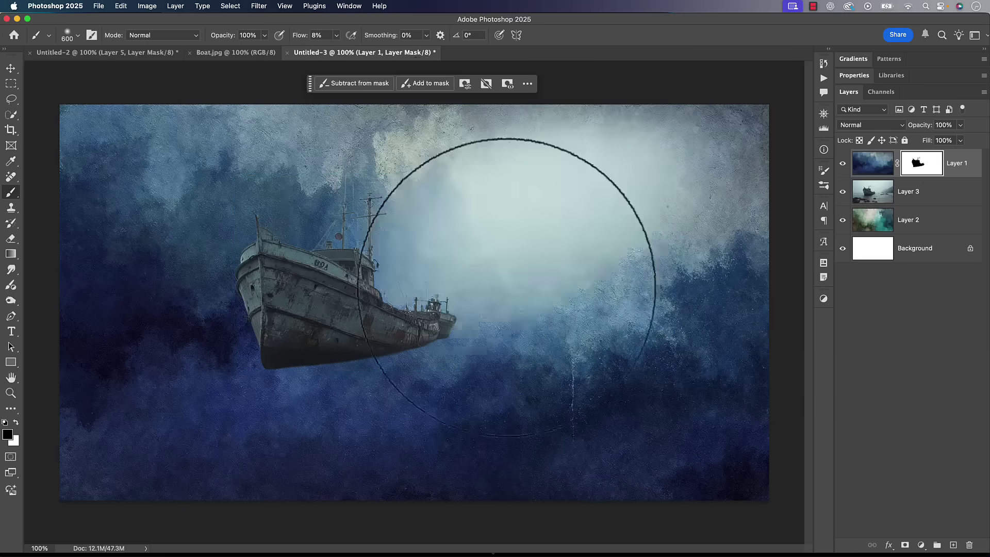
pyautogui.press('x')
pyautogui.moveTo(491, 263)
pyautogui.mouseDown()
pyautogui.moveTo(618, 430)
pyautogui.moveTo(389, 435)
pyautogui.moveTo(188, 411)
pyautogui.mouseUp()
pyautogui.moveTo(922, 163)
pyautogui.mouseDown()
pyautogui.moveTo(861, 199)
pyautogui.moveTo(916, 198)
pyautogui.mouseUp()
pyautogui.moveTo(129, 412)
pyautogui.mouseDown()
pyautogui.moveTo(248, 387)
pyautogui.moveTo(711, 431)
pyautogui.moveTo(409, 365)
pyautogui.moveTo(475, 400)
pyautogui.mouseUp()
pyautogui.press('[')
pyautogui.press('x')
pyautogui.moveTo(548, 453); pyautogui.dragTo(663, 221)
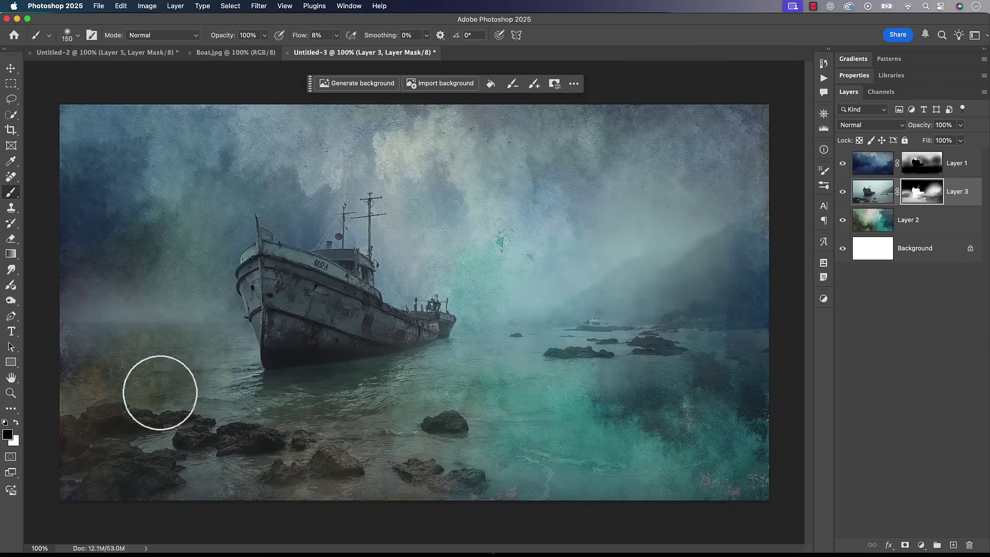
# - Select the water with Object Selection and add a new empty Layer 4
pyautogui.press('v')
pyautogui.rightClick(11, 114)
pyautogui.click(51, 115)
pyautogui.press('x')
pyautogui.click(435, 439)
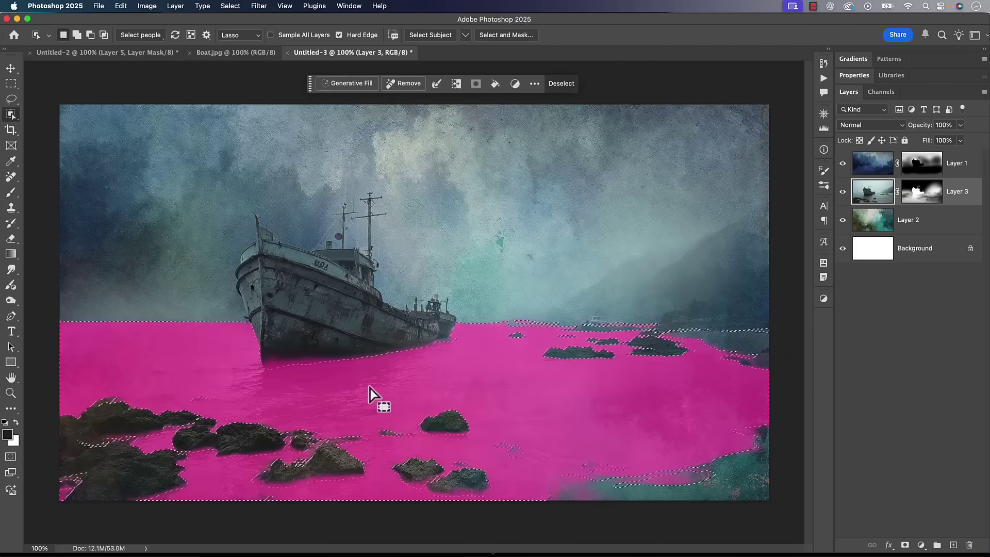
pyautogui.click(954, 545)
pyautogui.press('b')
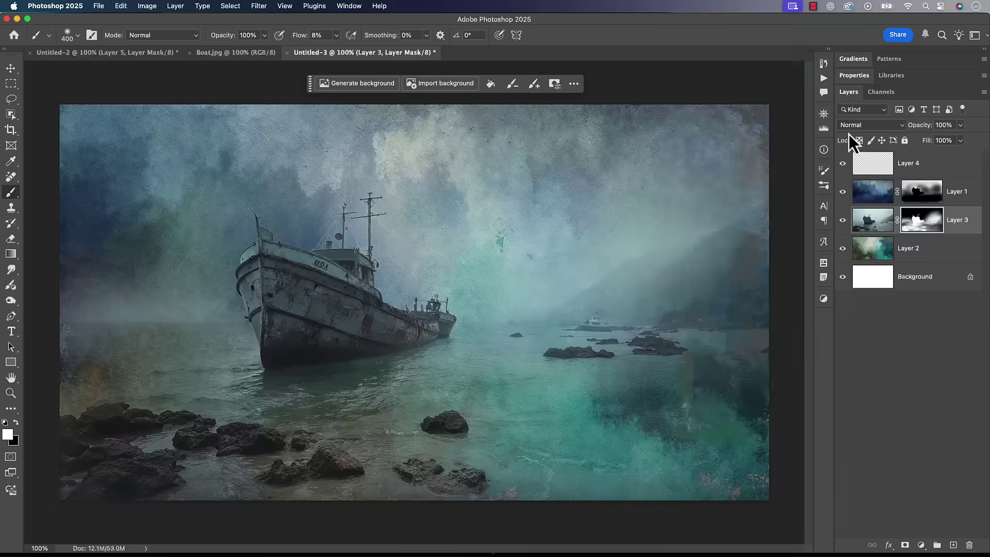
# - Target Layer 1's mask with a 700 px brush, then move to Layer 2 for Hue/Saturation
pyautogui.click(823, 63)
pyautogui.click(922, 191)
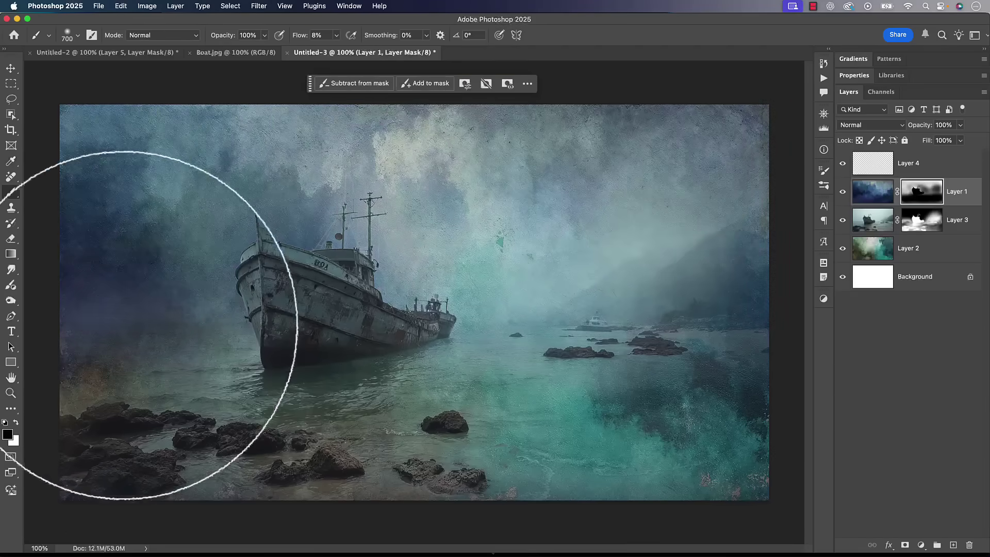
pyautogui.press(']')
pyautogui.hotkey('alt', '[')
pyautogui.hotkey('alt', '[')
pyautogui.press('i')
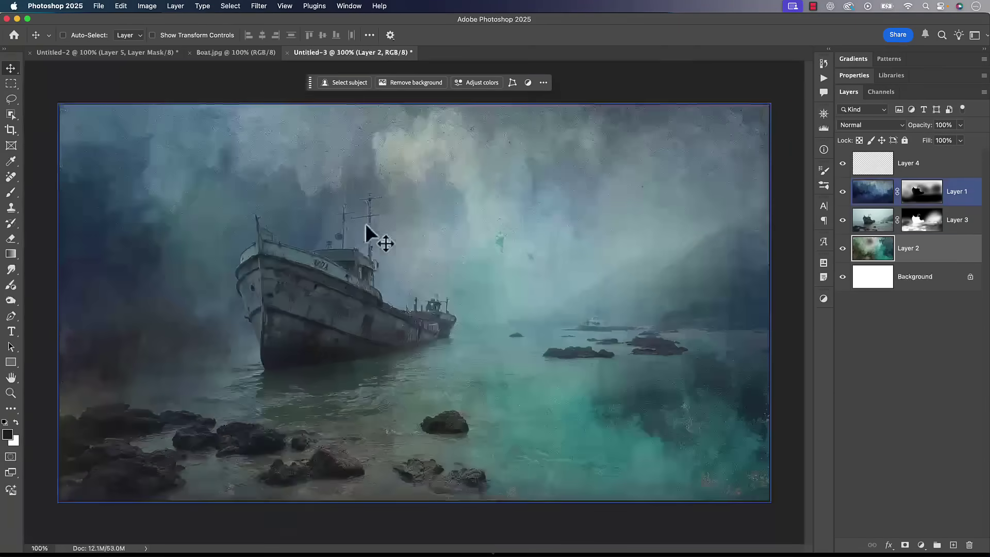
pyautogui.press('super+u')
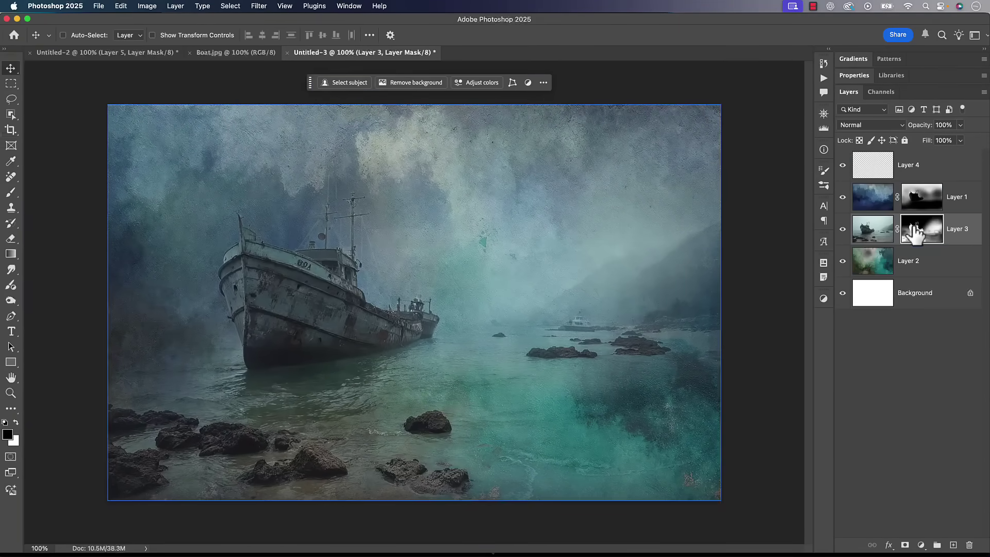
pyautogui.press('b')
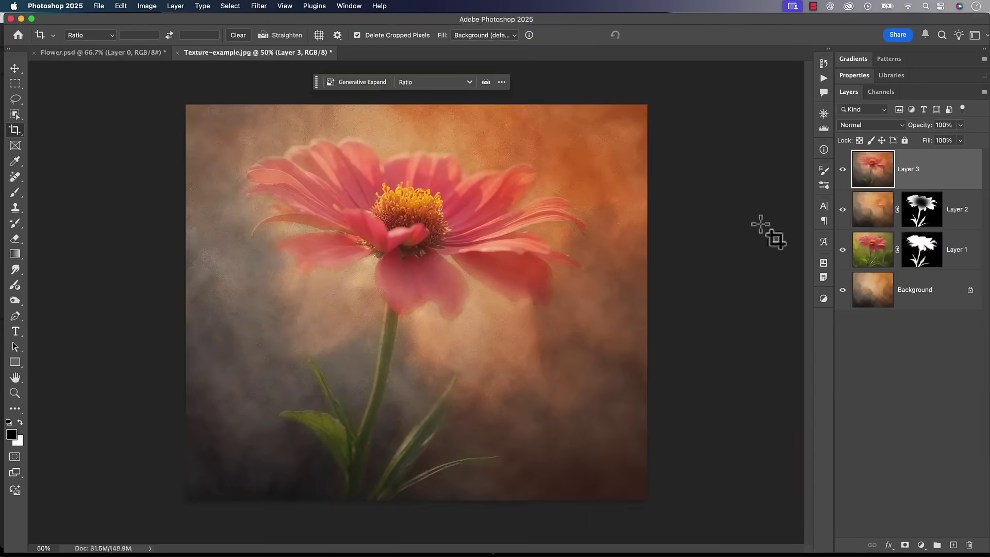
# - Return to the _DSC0416-Edit-2.jpg eagle composite document
pyautogui.click(879, 249)
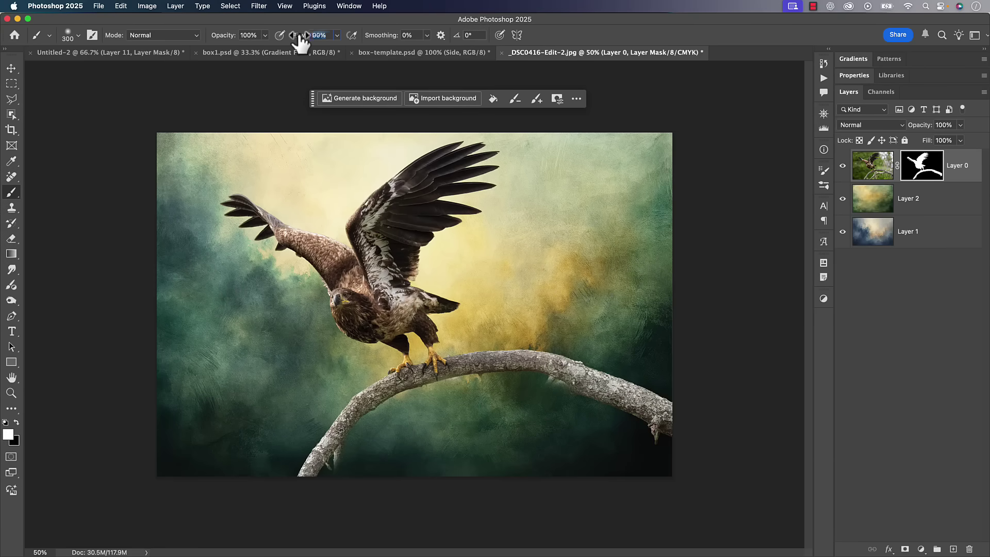
# - Lower flow to 70% and paint out the grey notch under the branch with a 250 px brush
pyautogui.moveTo(301, 38); pyautogui.dragTo(285, 40)
pyautogui.press(']')
pyautogui.press(']')
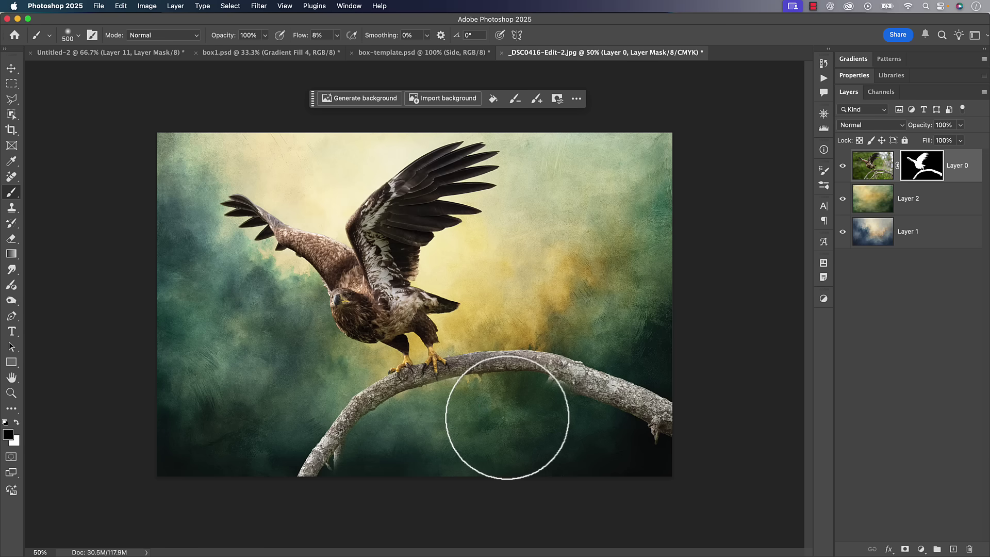
pyautogui.press('[')
pyautogui.press('[')
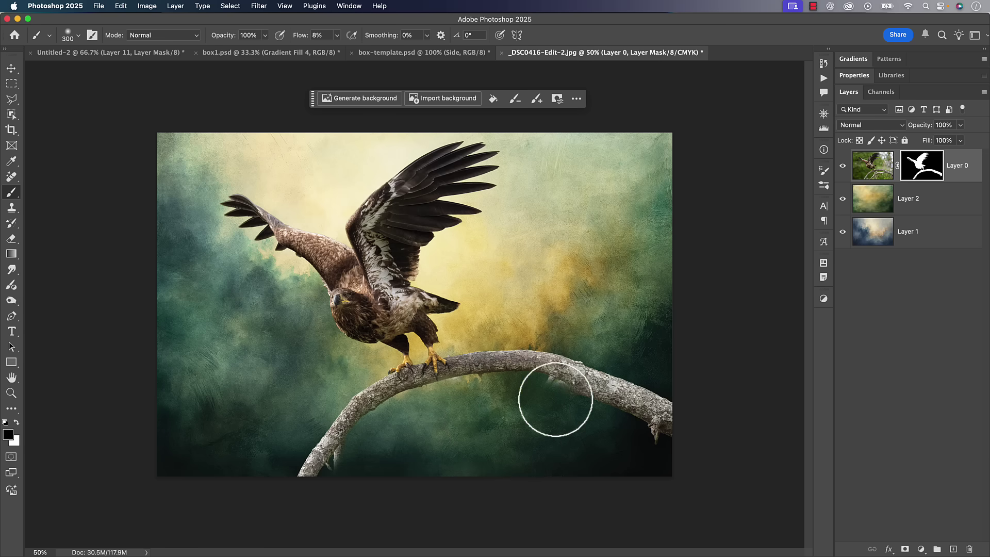
pyautogui.press('[')
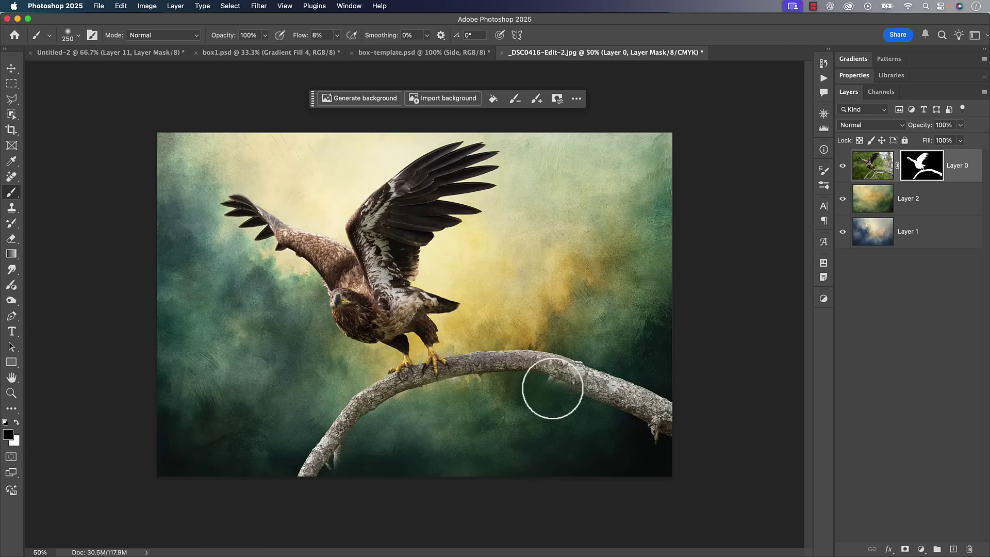
pyautogui.moveTo(552, 387)
pyautogui.mouseDown()
pyautogui.moveTo(522, 381)
pyautogui.moveTo(555, 386)
pyautogui.moveTo(445, 392)
pyautogui.moveTo(380, 418)
pyautogui.moveTo(349, 454)
pyautogui.mouseUp()
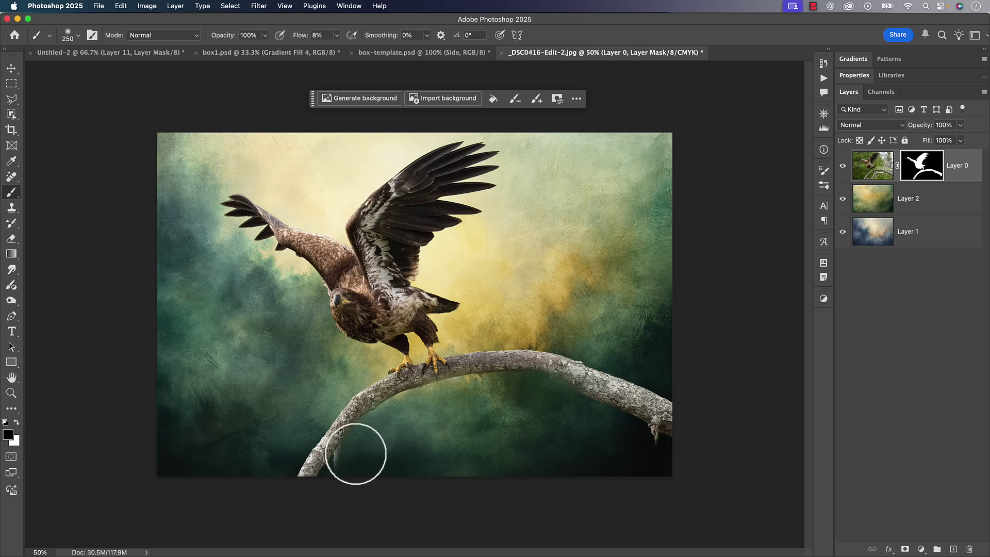
# - Hide the area under the branch's right end and blend its edges using a 150–175 px brush
pyautogui.press('[')
pyautogui.press('[')
pyautogui.press('[')
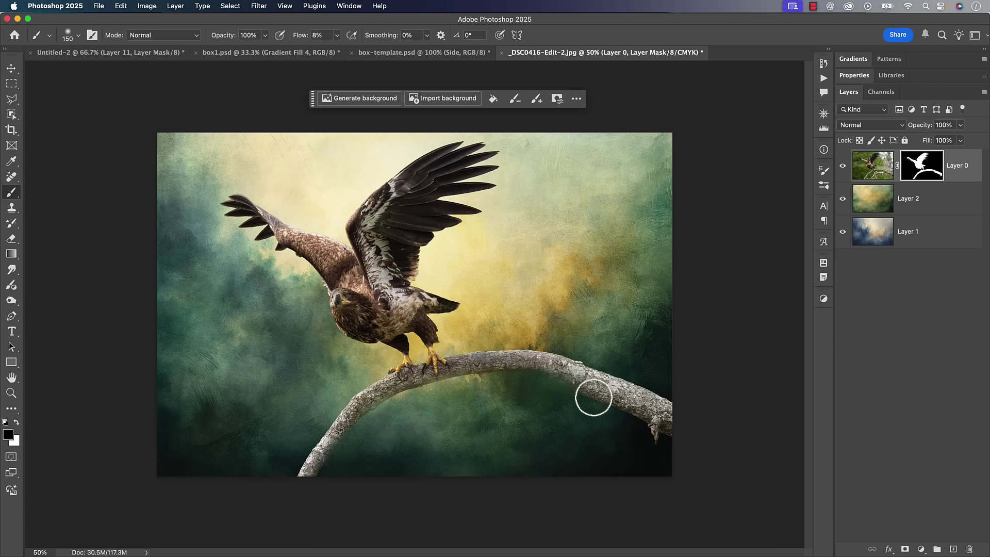
pyautogui.moveTo(662, 424)
pyautogui.mouseDown()
pyautogui.moveTo(623, 415)
pyautogui.moveTo(656, 451)
pyautogui.moveTo(663, 444)
pyautogui.mouseUp()
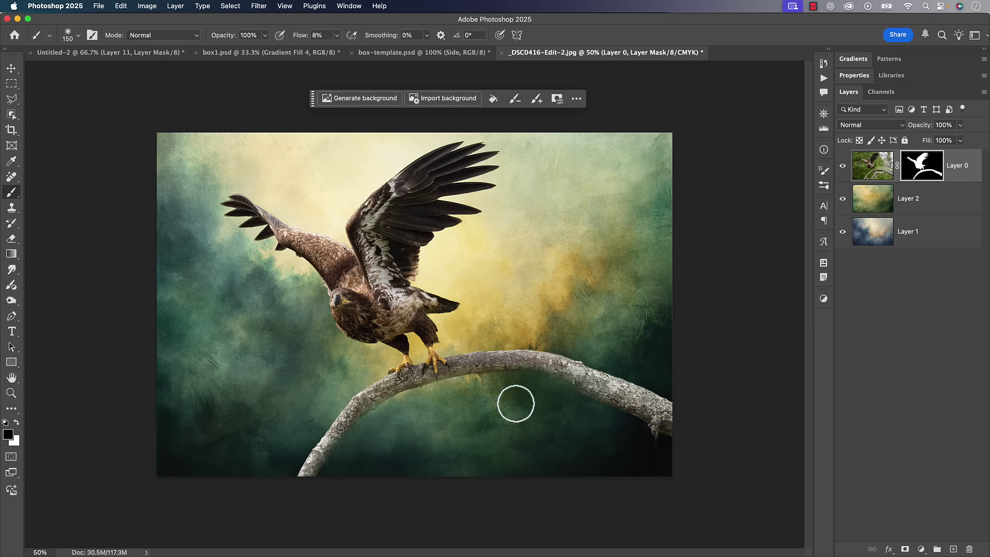
pyautogui.press(']')
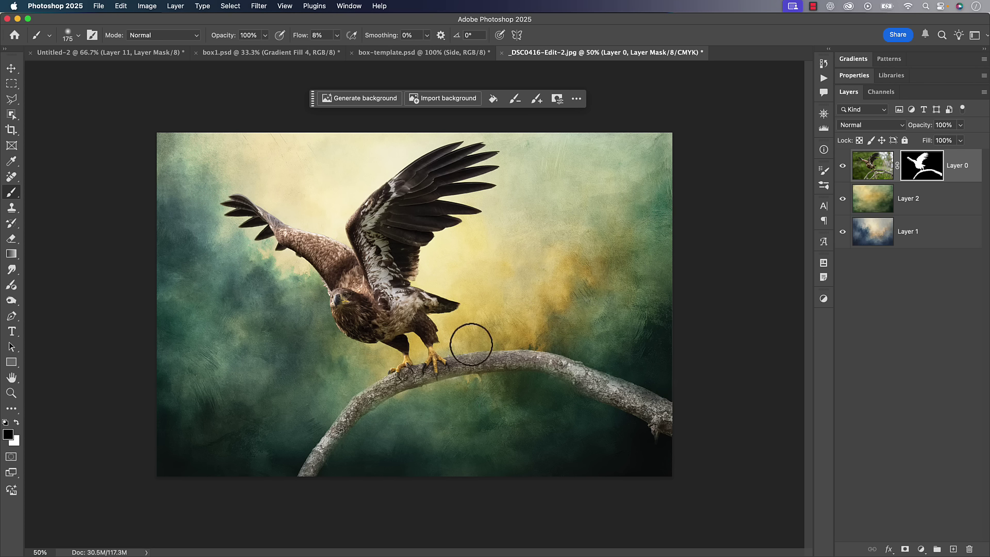
pyautogui.moveTo(453, 349)
pyautogui.mouseDown()
pyautogui.moveTo(555, 345)
pyautogui.moveTo(459, 336)
pyautogui.mouseUp()
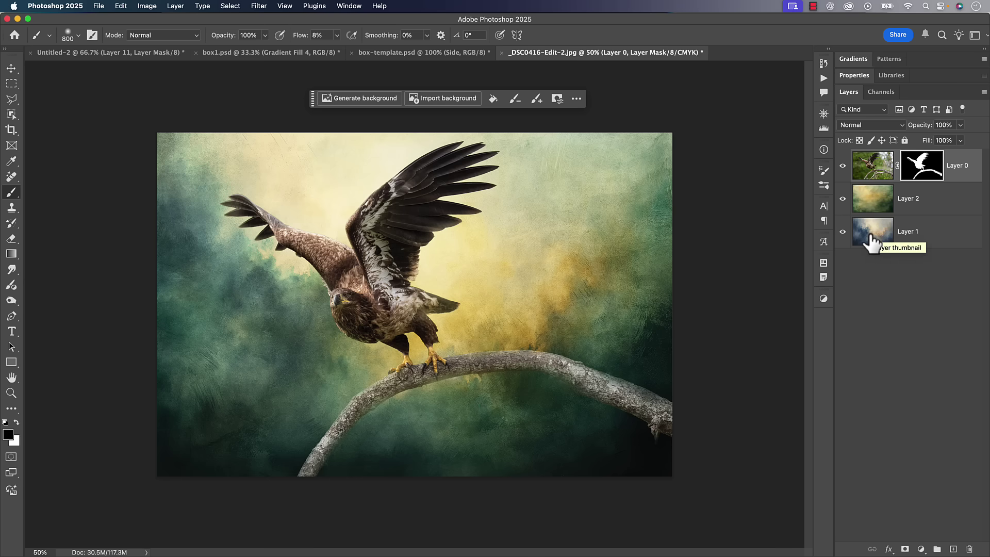
# - Select Layer 2, add a white layer mask, and load the eagle's outline as a selection
pyautogui.hotkey('alt', '[')
pyautogui.press('x')
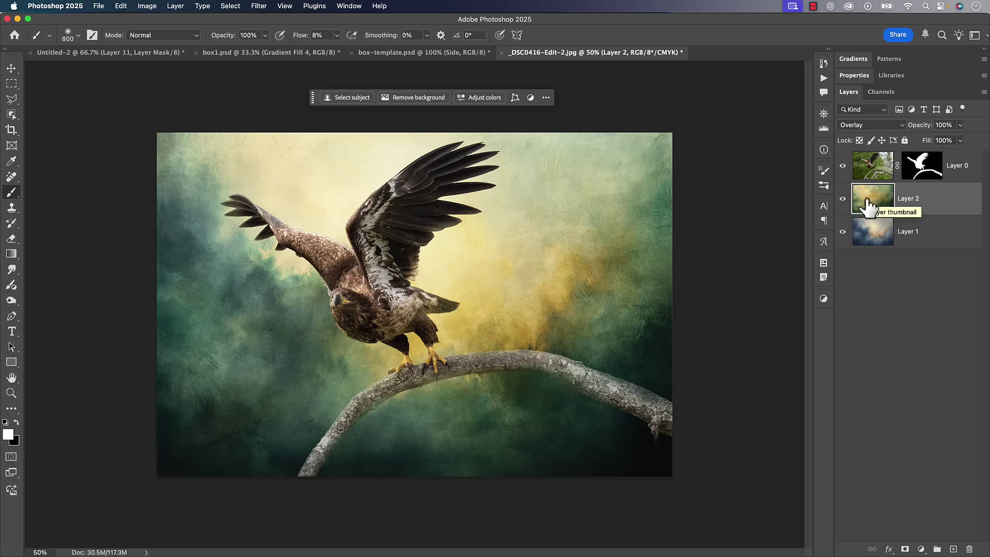
pyautogui.click(905, 549)
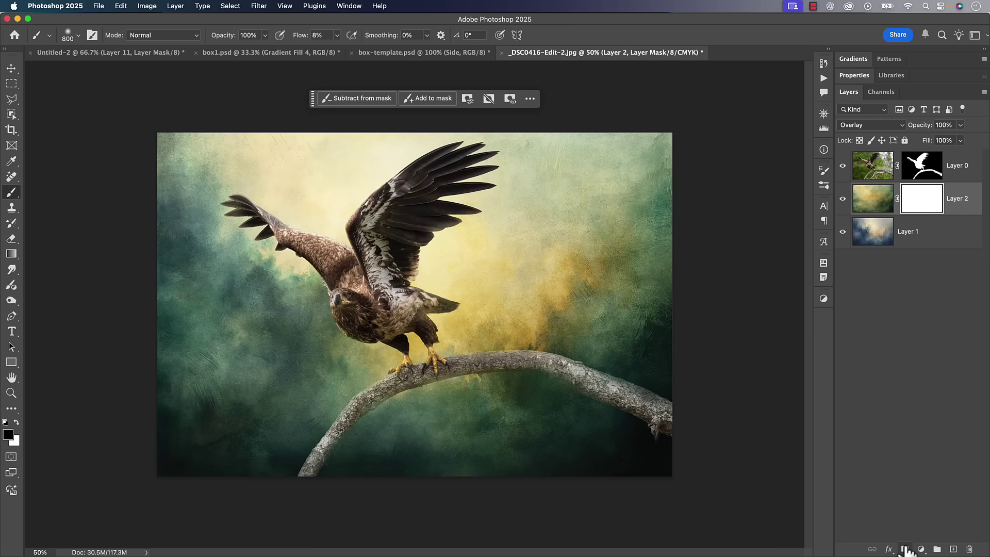
pyautogui.click(872, 166)
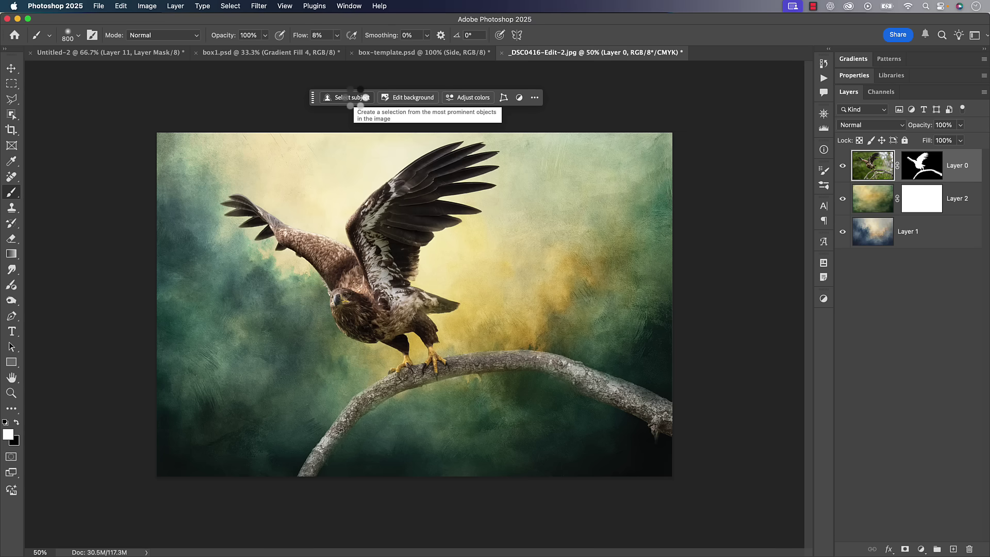
# - Apply Select > Inverse, target Layer 2's mask and set black as the painting colour
pyautogui.click(231, 6)
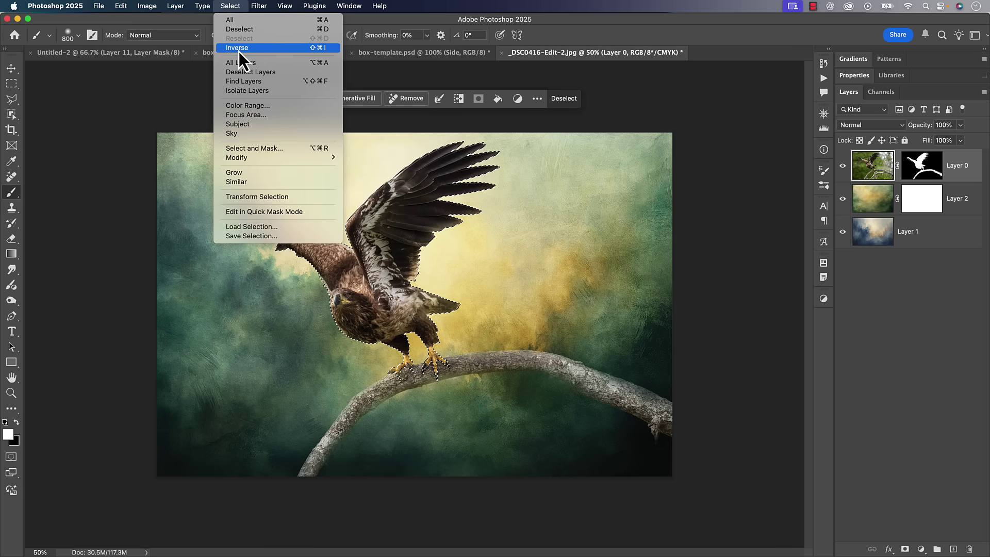
pyautogui.click(239, 51)
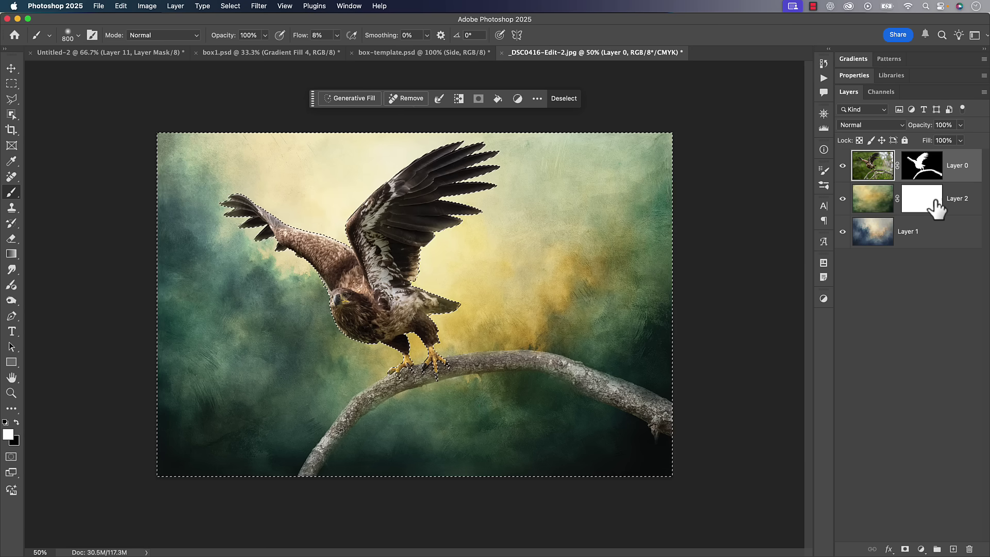
pyautogui.click(922, 198)
pyautogui.press('x')
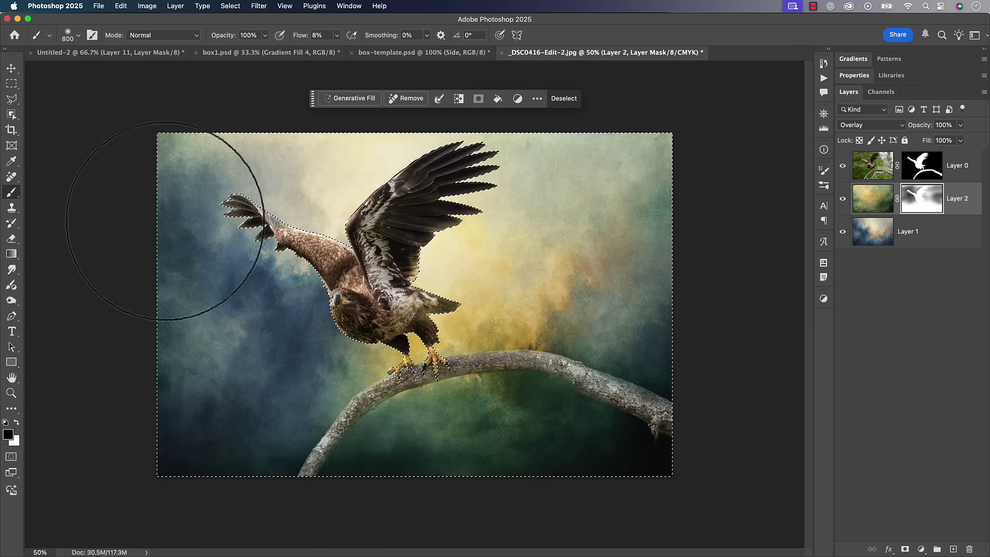
# - Paint out Layer 2's texture on the left and below the branch, deselect, and select the eagle layer
pyautogui.moveTo(636, 237)
pyautogui.mouseDown()
pyautogui.moveTo(550, 332)
pyautogui.moveTo(451, 367)
pyautogui.moveTo(645, 331)
pyautogui.moveTo(394, 408)
pyautogui.mouseUp()
pyautogui.press('x')
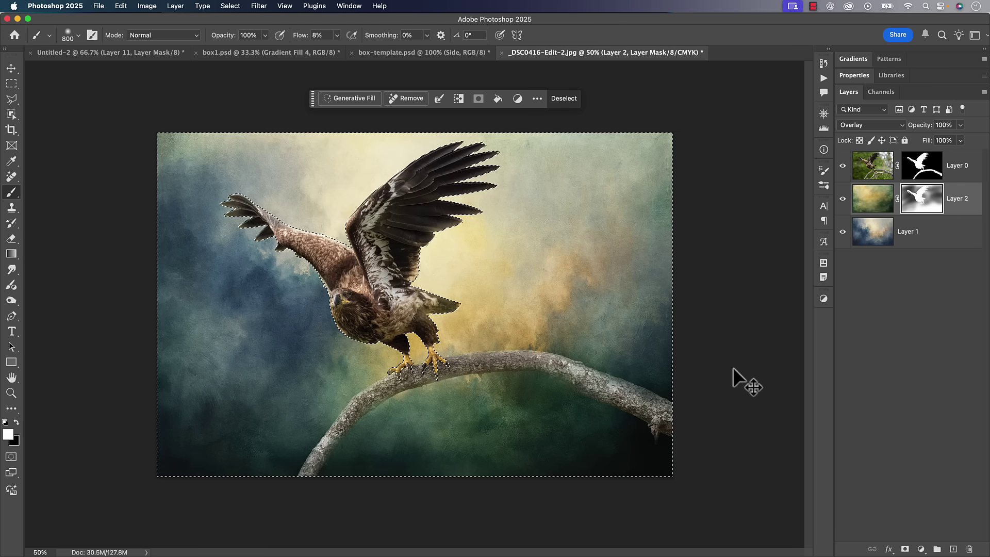
pyautogui.press('super+d')
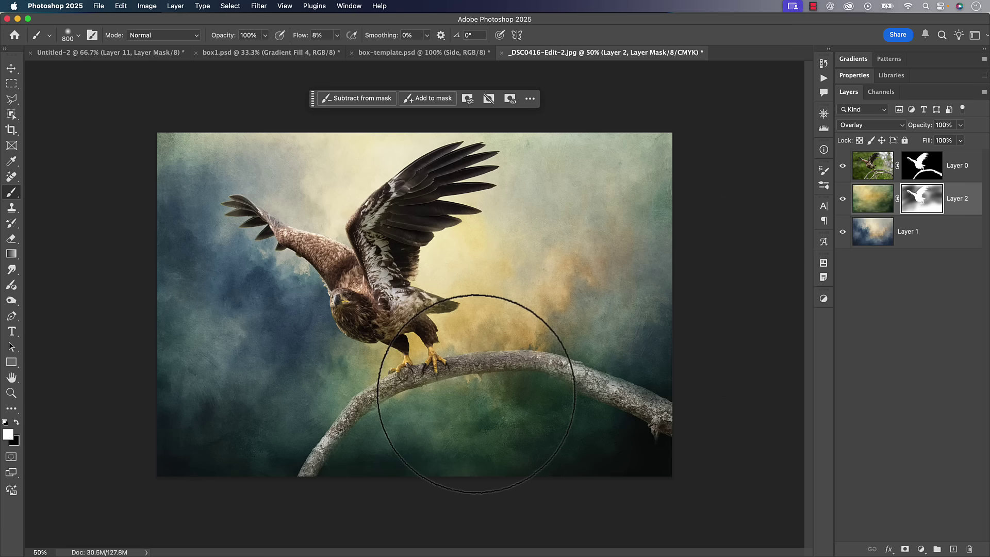
pyautogui.press('v')
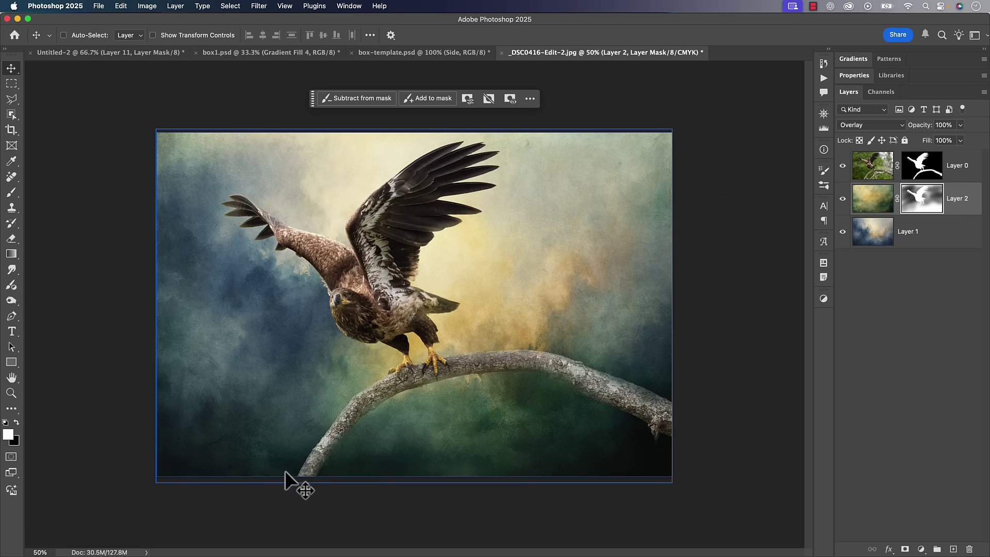
pyautogui.keyDown('super'); pyautogui.click(320, 439); pyautogui.keyUp('super')
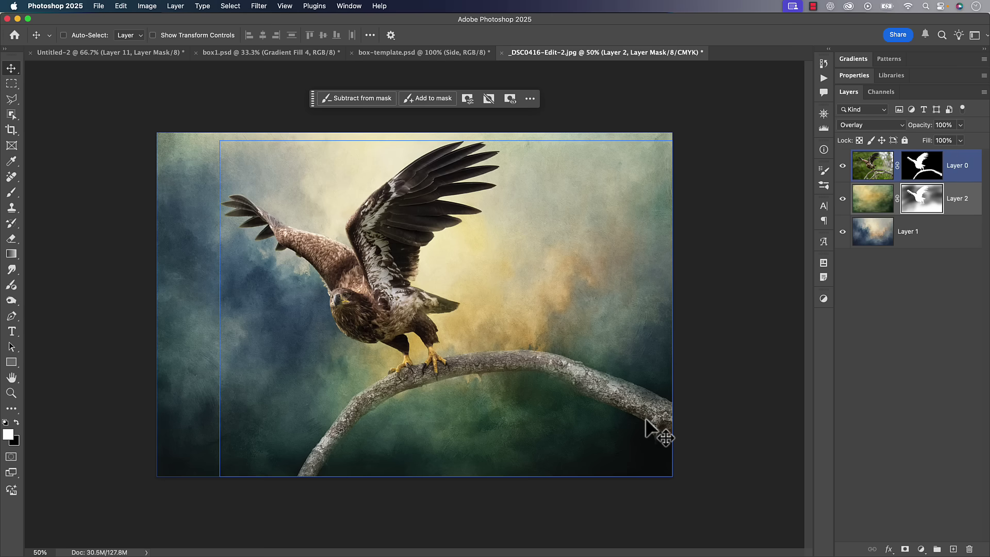
# - Paint black on the eagle layer's mask with a 900 px soft brush over the lower branch
pyautogui.click(914, 164)
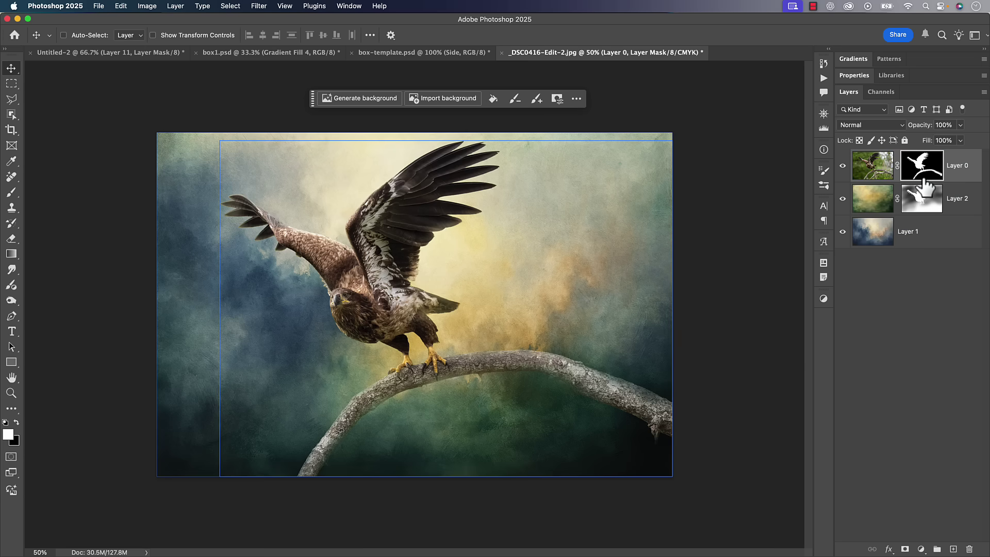
pyautogui.press('b')
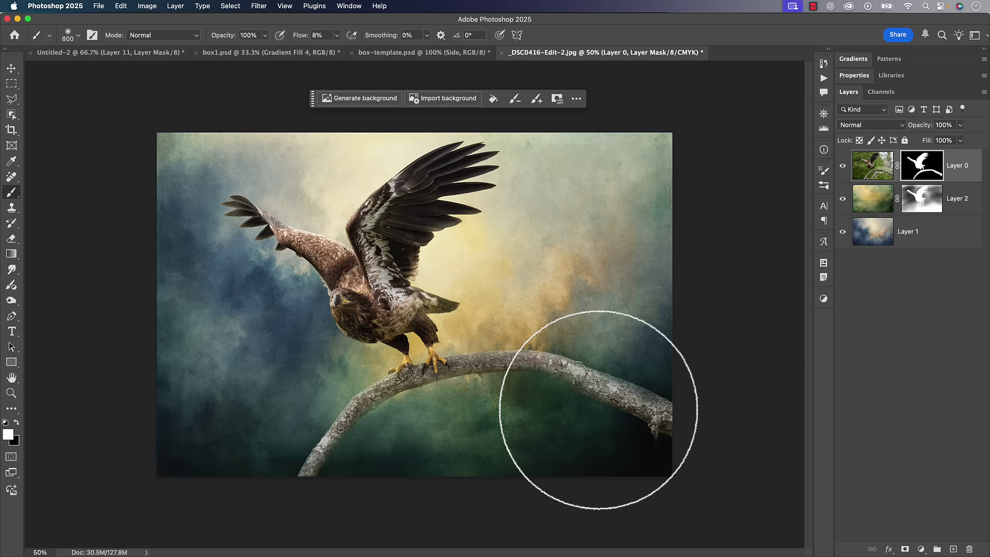
pyautogui.press(']')
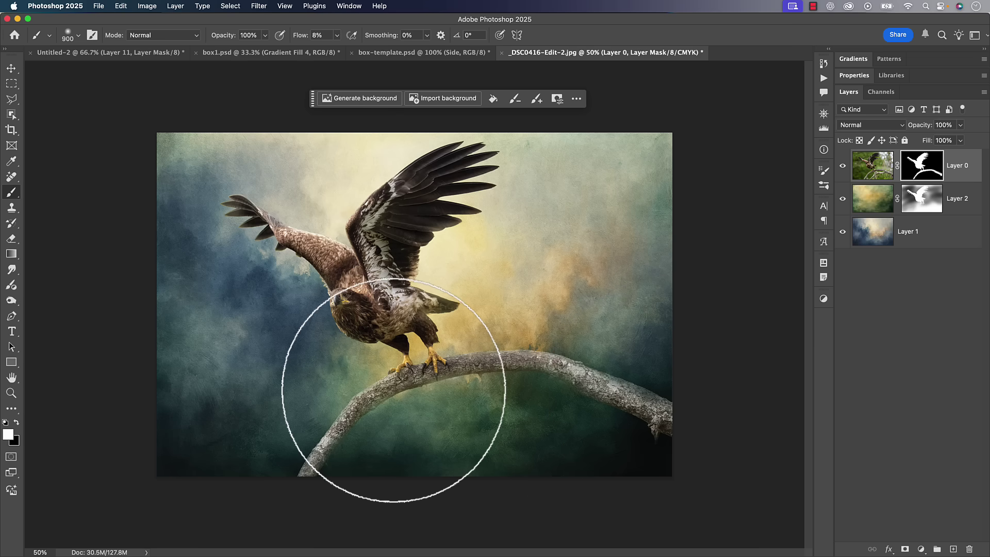
pyautogui.moveTo(392, 389)
pyautogui.mouseDown()
pyautogui.moveTo(339, 459)
pyautogui.moveTo(288, 492)
pyautogui.moveTo(335, 491)
pyautogui.moveTo(315, 476)
pyautogui.moveTo(277, 486)
pyautogui.mouseUp()
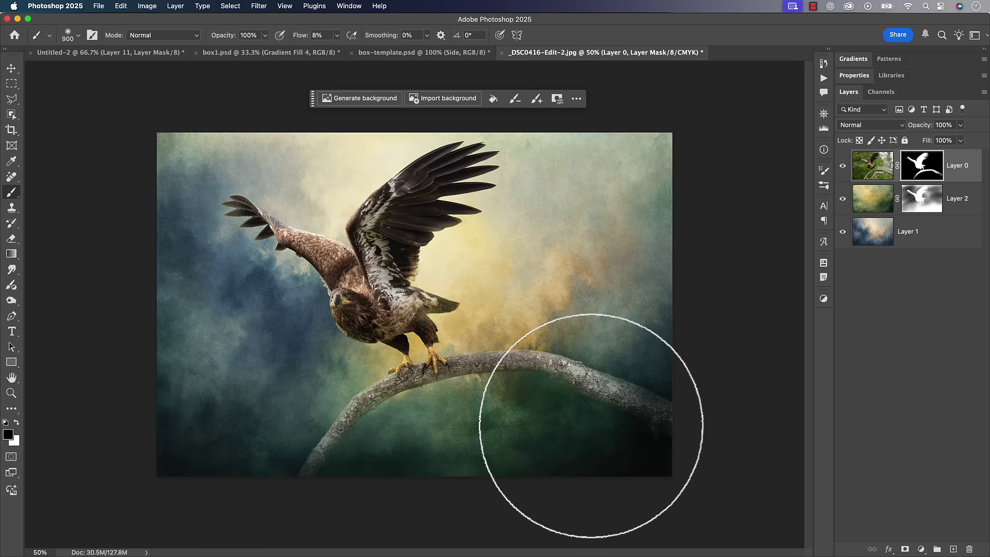
# - Lower brush flow to 5% and lightly mask the wing tips and legs with a 175–200 px brush
pyautogui.press('v')
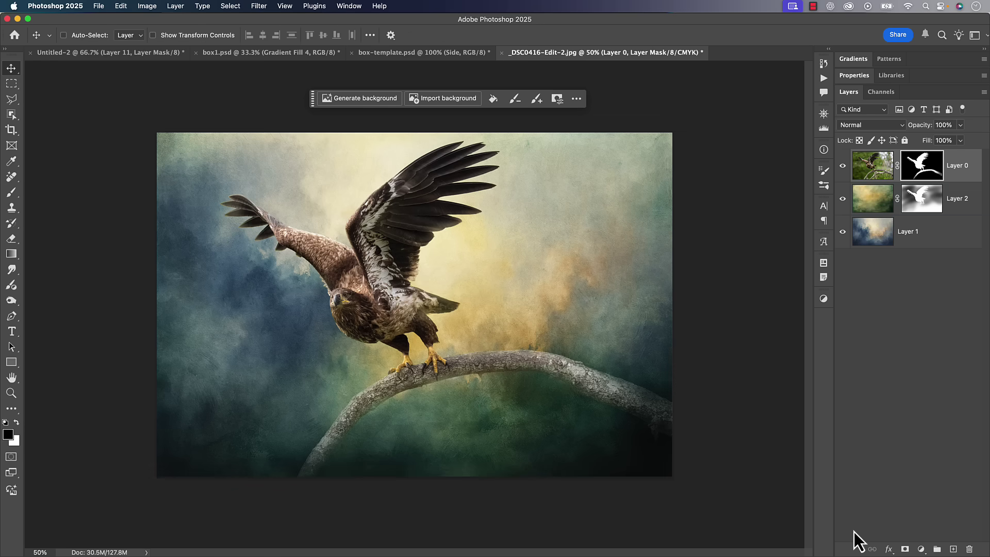
pyautogui.press('b')
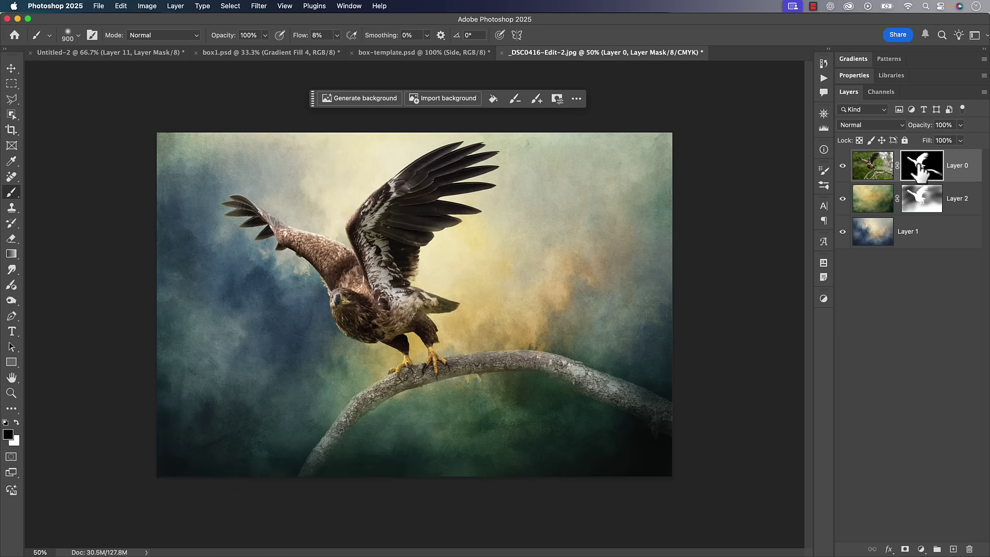
pyautogui.press('[')
pyautogui.press('[')
pyautogui.press('[')
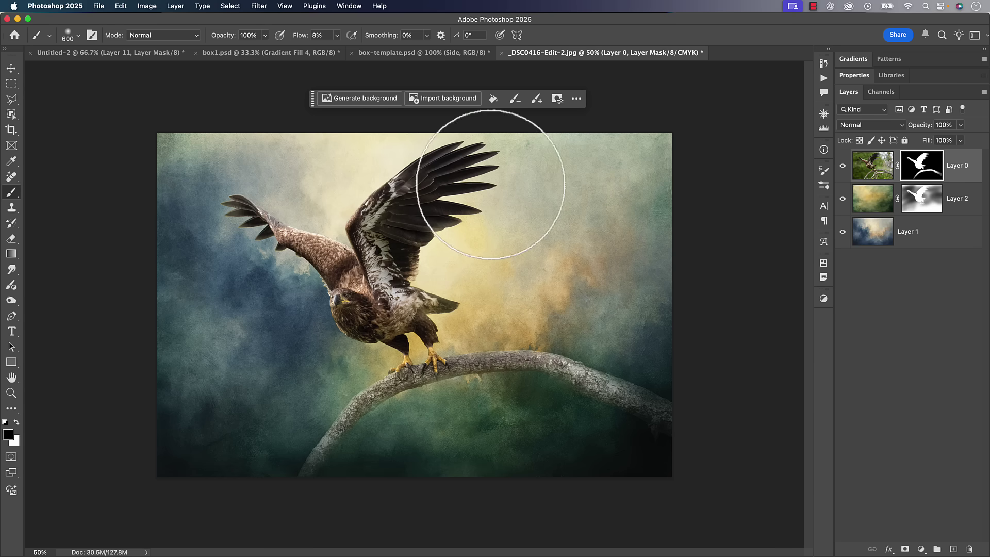
pyautogui.moveTo(307, 37); pyautogui.dragTo(305, 37)
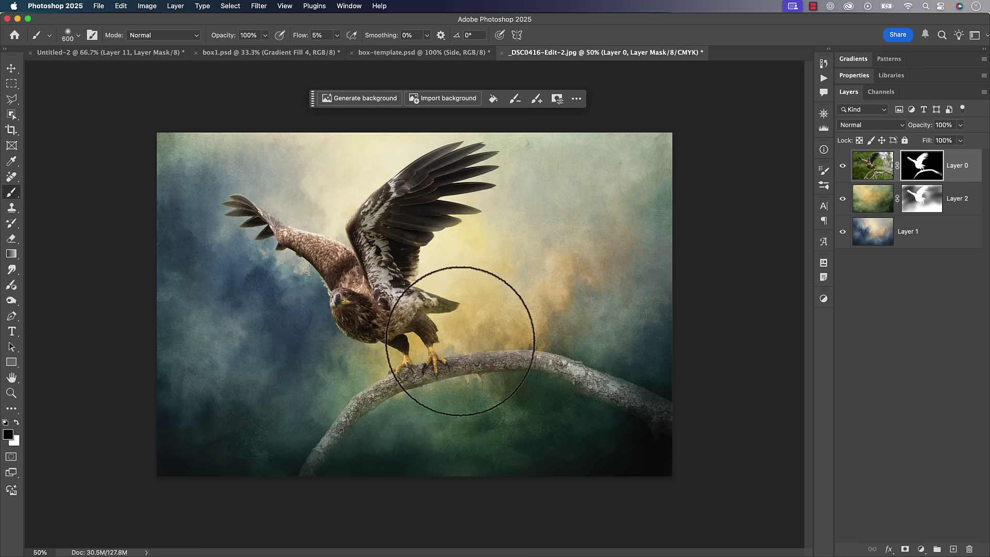
pyautogui.press('[')
pyautogui.press('[')
pyautogui.press('[')
pyautogui.press('[')
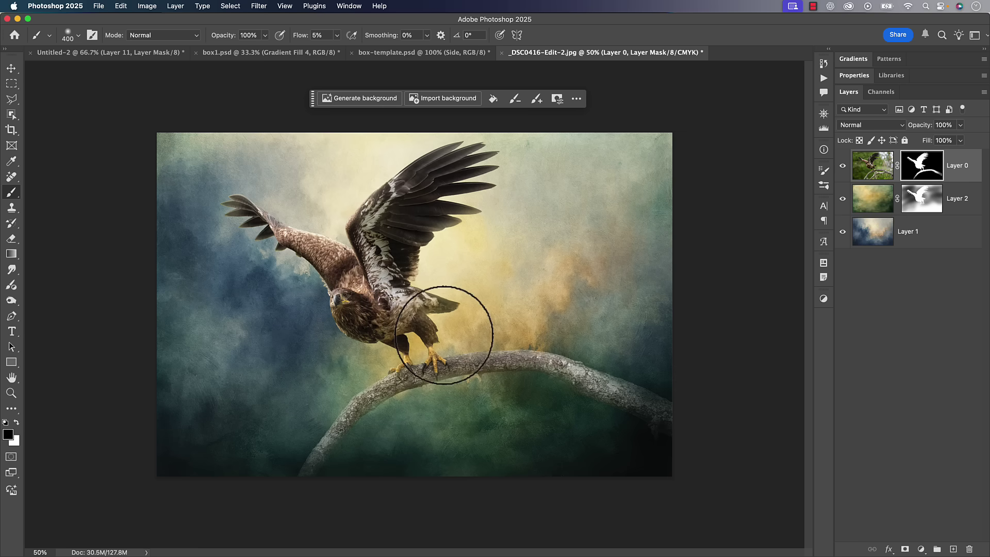
pyautogui.press('[')
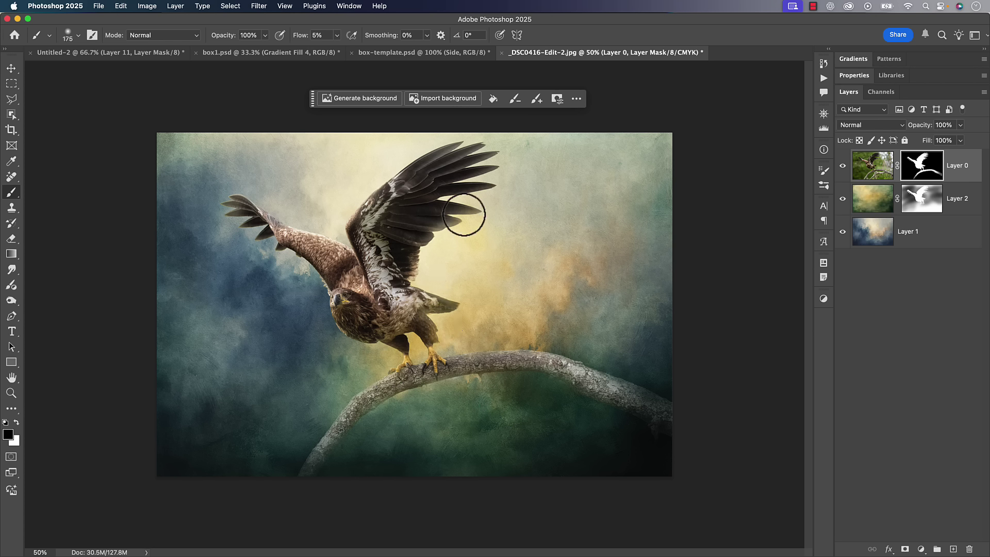
pyautogui.press(']')
pyautogui.press(']')
pyautogui.press(']')
pyautogui.press(']')
pyautogui.press(']')
pyautogui.press(']')
pyautogui.press(']')
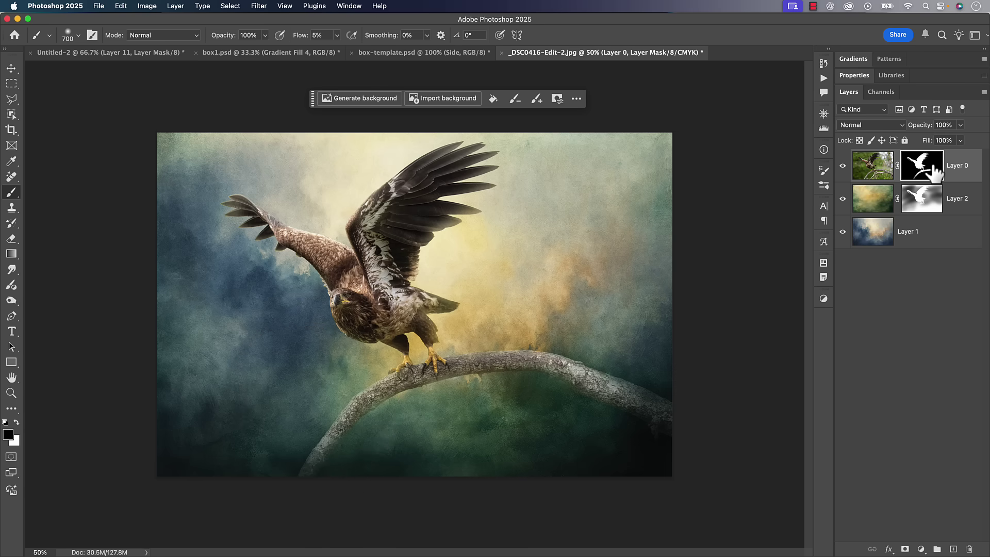
# - Target the eagle layer's image, stamp a merged Layer 3 on top, and open the Filter menu
pyautogui.click(883, 167)
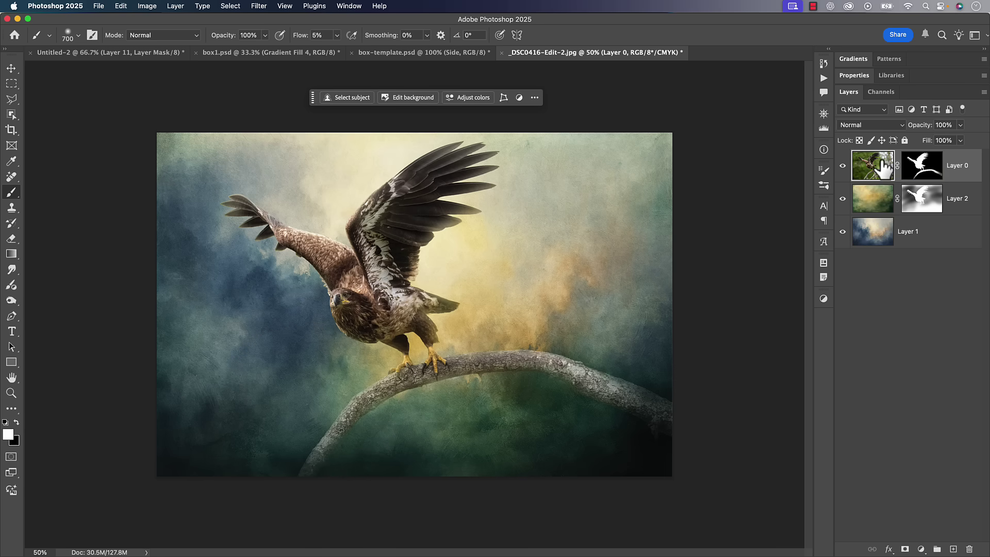
pyautogui.moveTo(882, 164); pyautogui.dragTo(885, 167)
pyautogui.press('super+alt+shift+e')
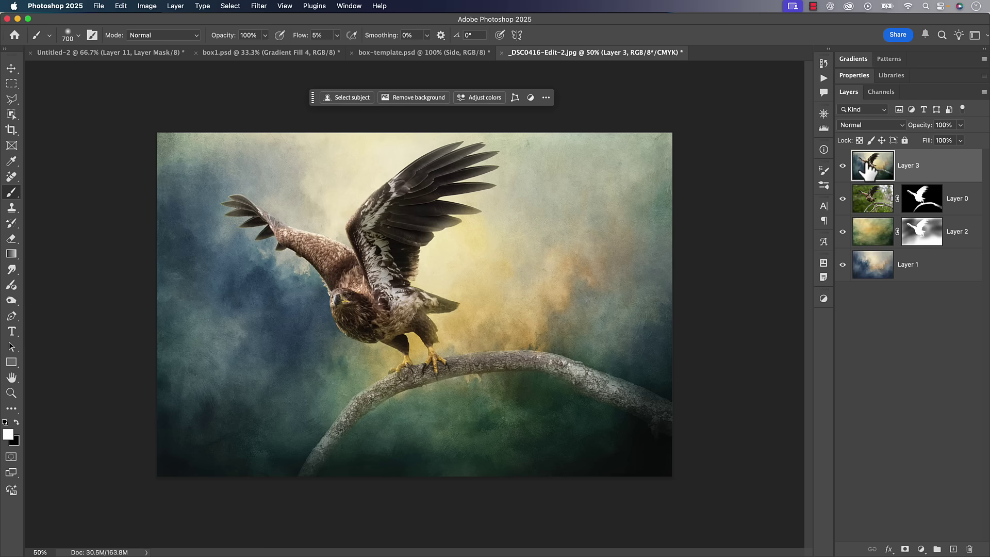
pyautogui.click(259, 7)
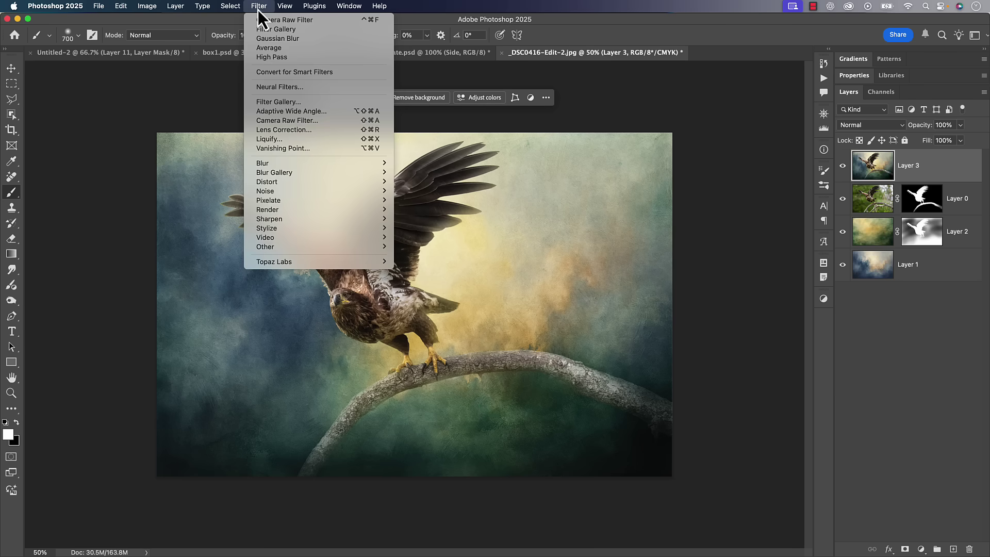
# - Open the Camera Raw Filter on Layer 3, trying and then reverting Auto light adjustments
pyautogui.click(292, 121)
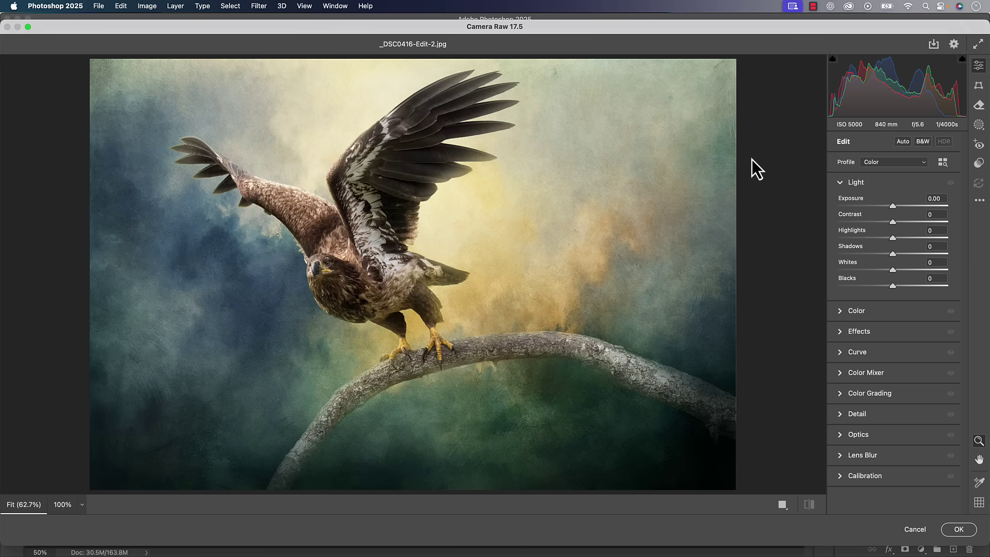
pyautogui.click(899, 144)
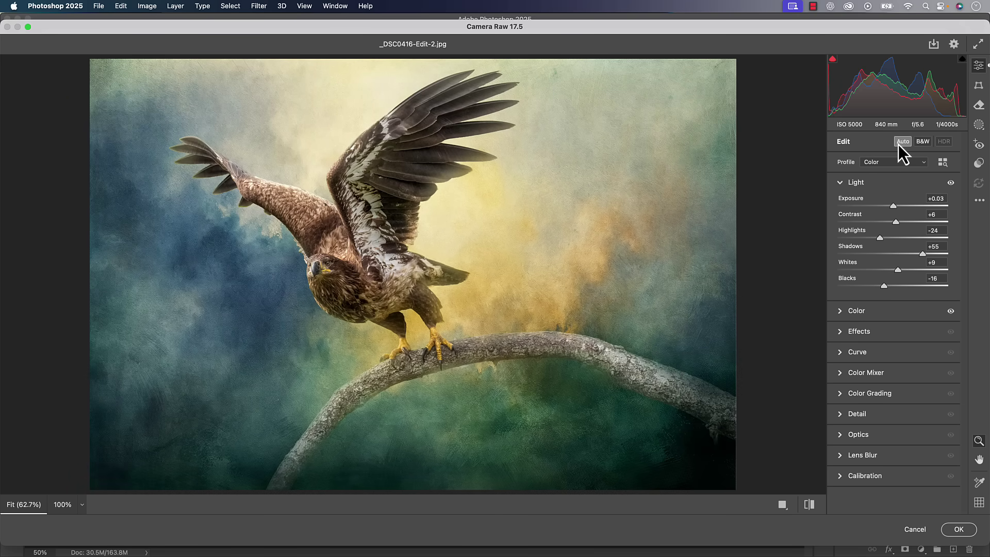
pyautogui.click(898, 144)
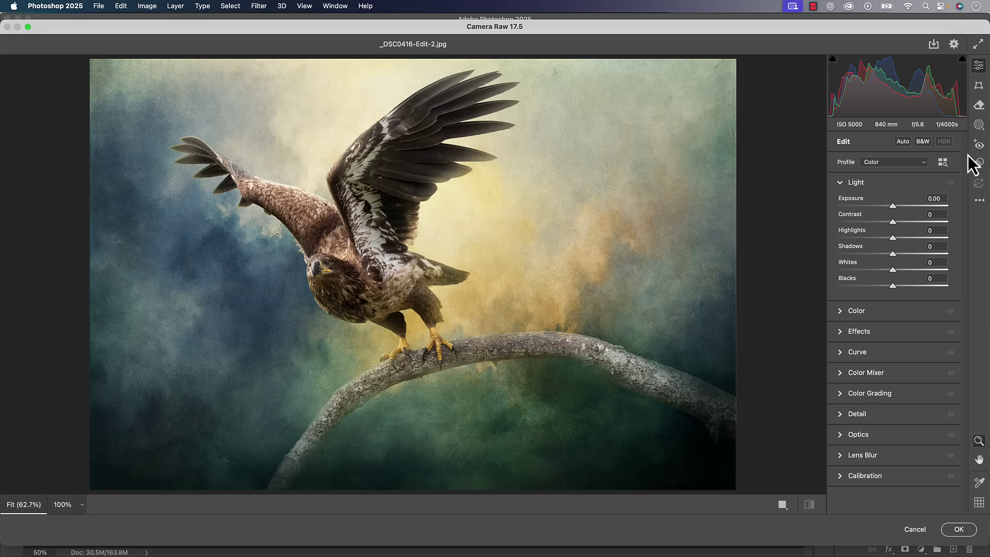
# - Browse the Artistic, B&W and Modern profile groups and apply Modern 09 at amount 100
pyautogui.click(943, 163)
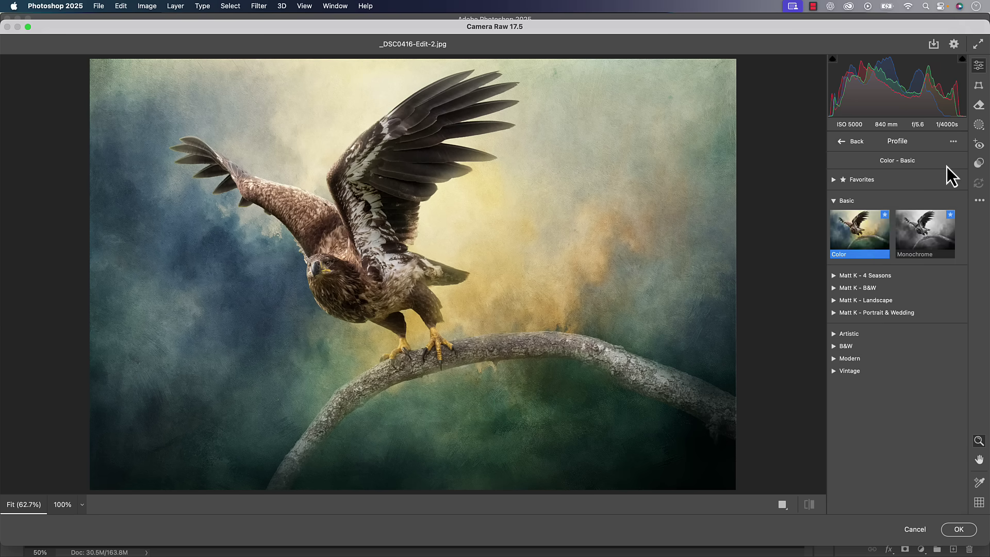
pyautogui.click(834, 334)
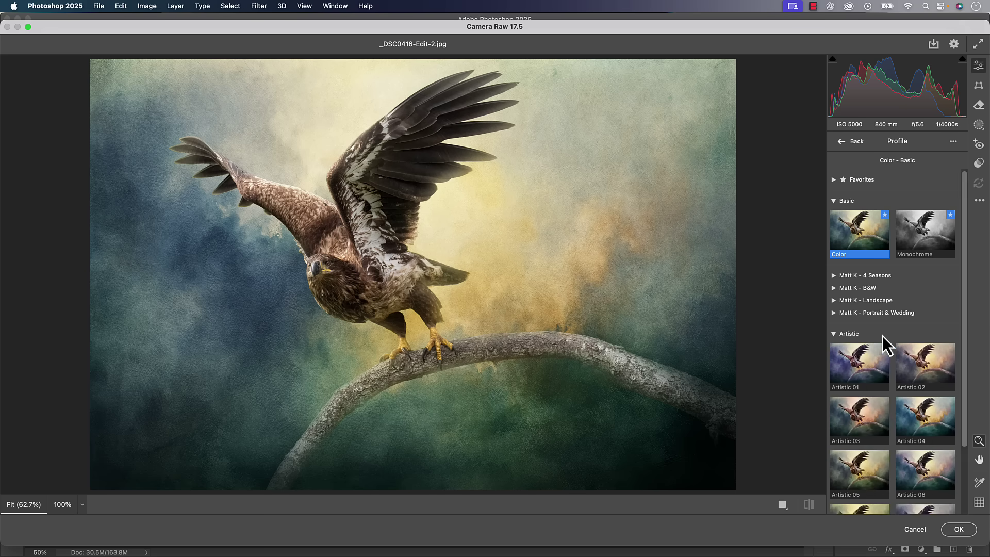
pyautogui.scroll(-3, 883, 335)
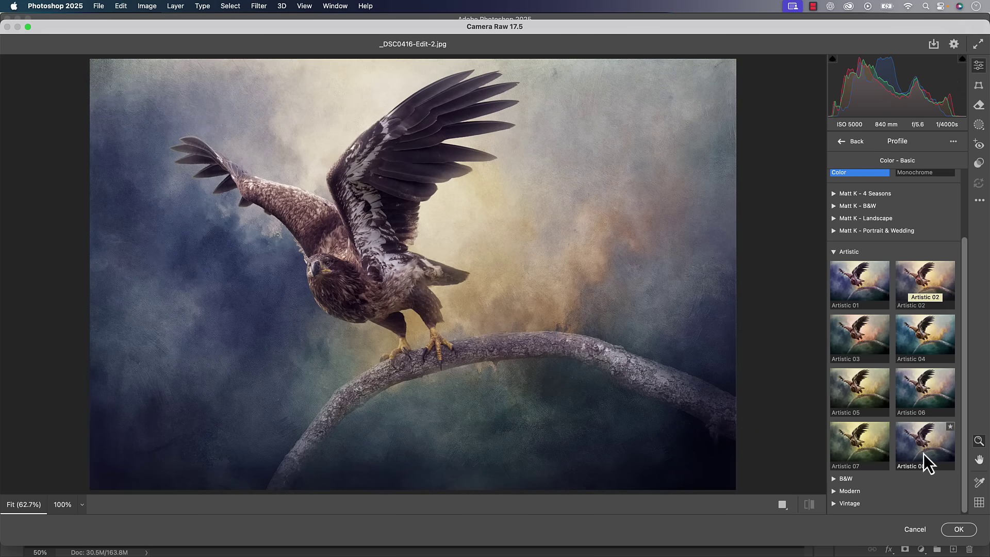
pyautogui.click(834, 252)
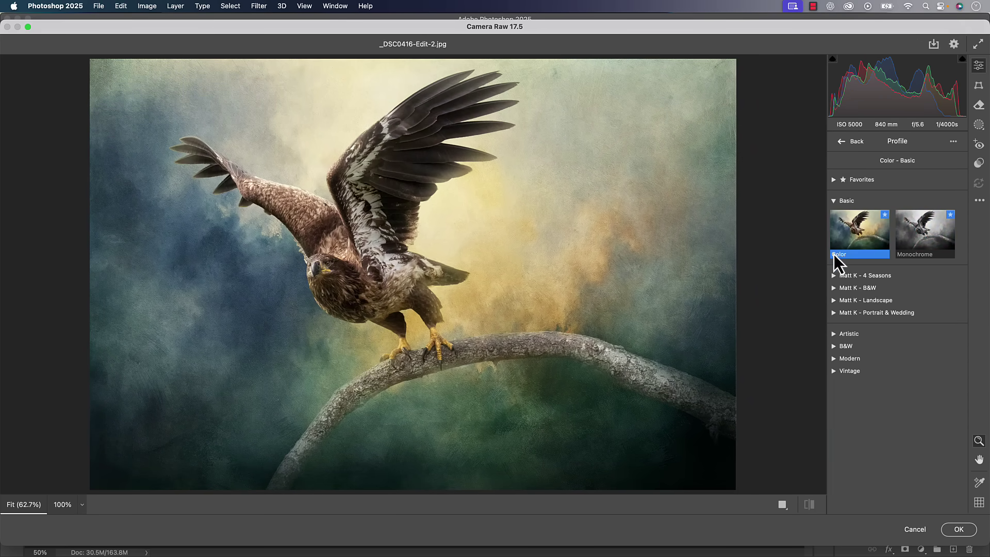
pyautogui.click(834, 347)
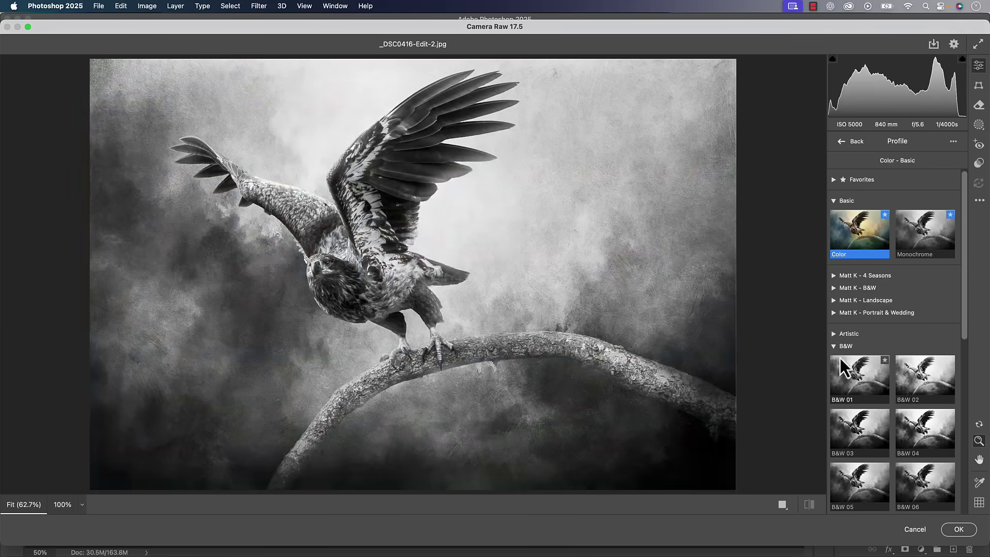
pyautogui.click(835, 347)
pyautogui.click(832, 362)
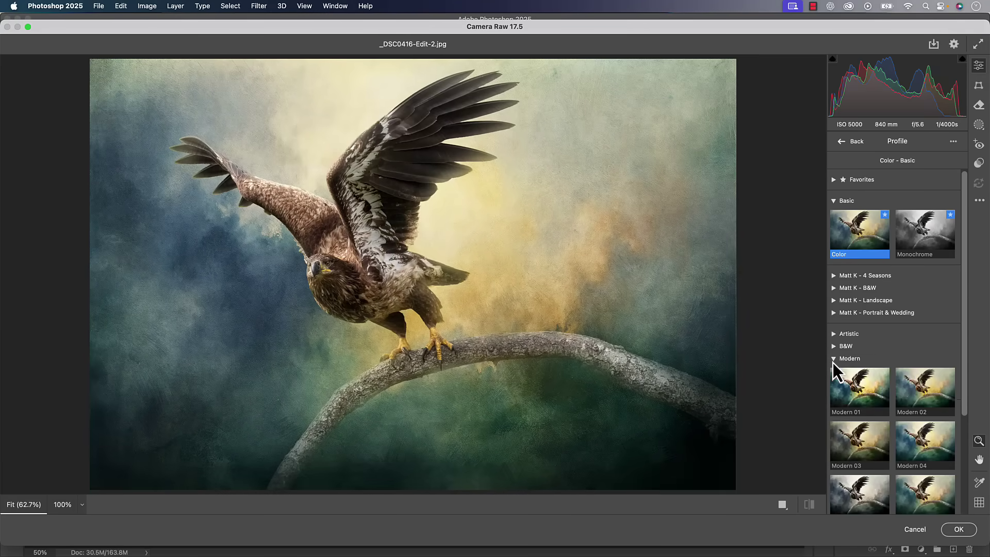
pyautogui.scroll(-4, 922, 382)
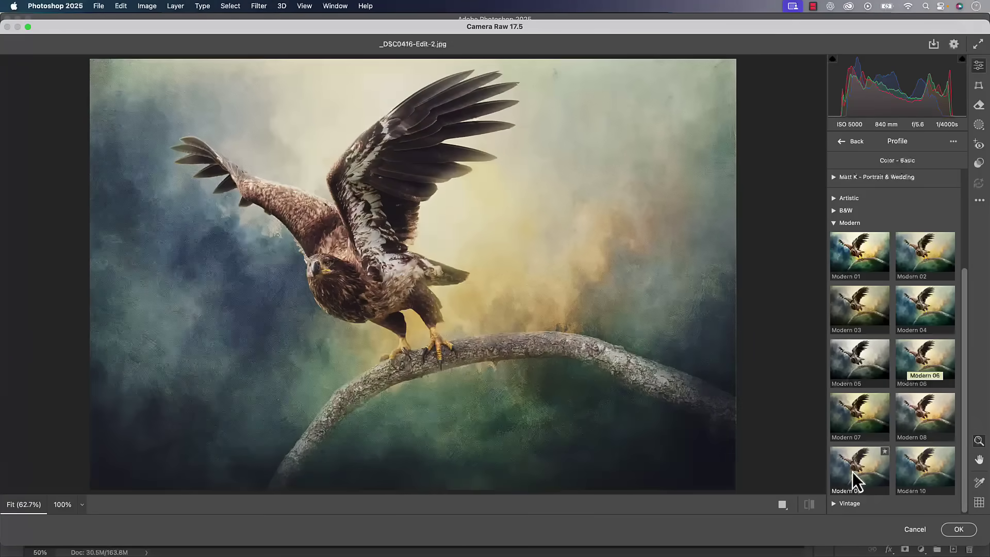
pyautogui.click(853, 471)
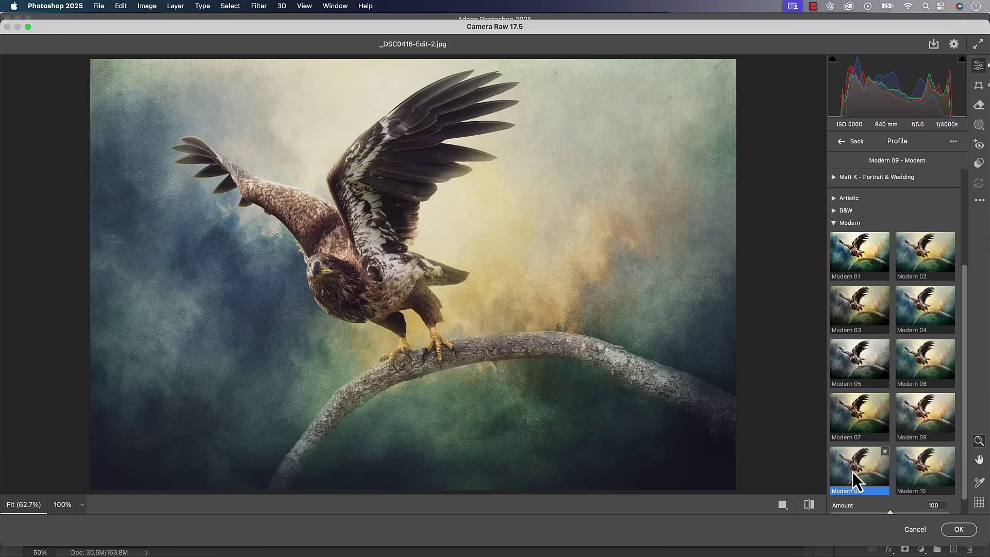
pyautogui.click(856, 143)
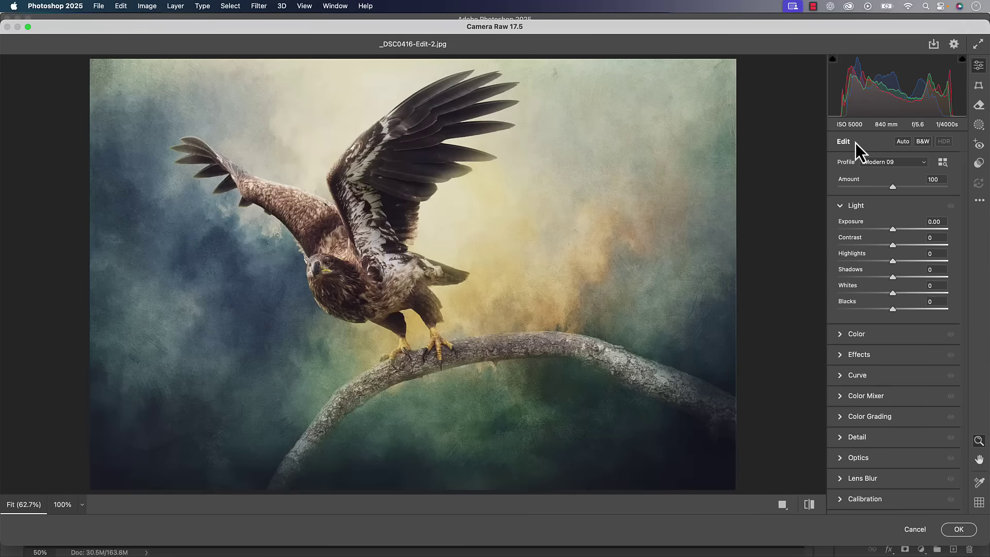
# - Set Effects Texture to +31 and Clarity to -9, then apply the Camera Raw edits
pyautogui.click(858, 353)
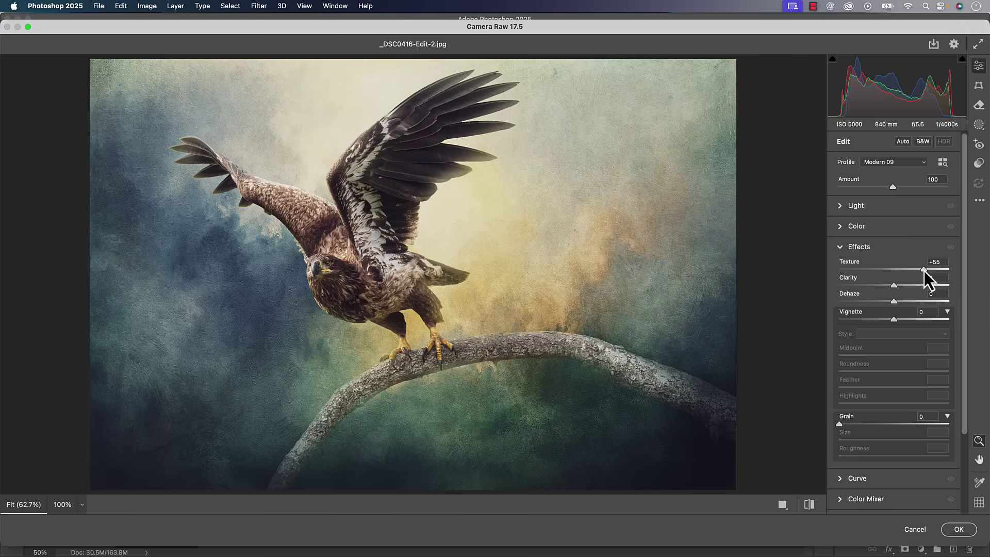
pyautogui.moveTo(923, 270)
pyautogui.mouseDown()
pyautogui.moveTo(863, 269)
pyautogui.moveTo(909, 268)
pyautogui.moveTo(884, 285)
pyautogui.mouseUp()
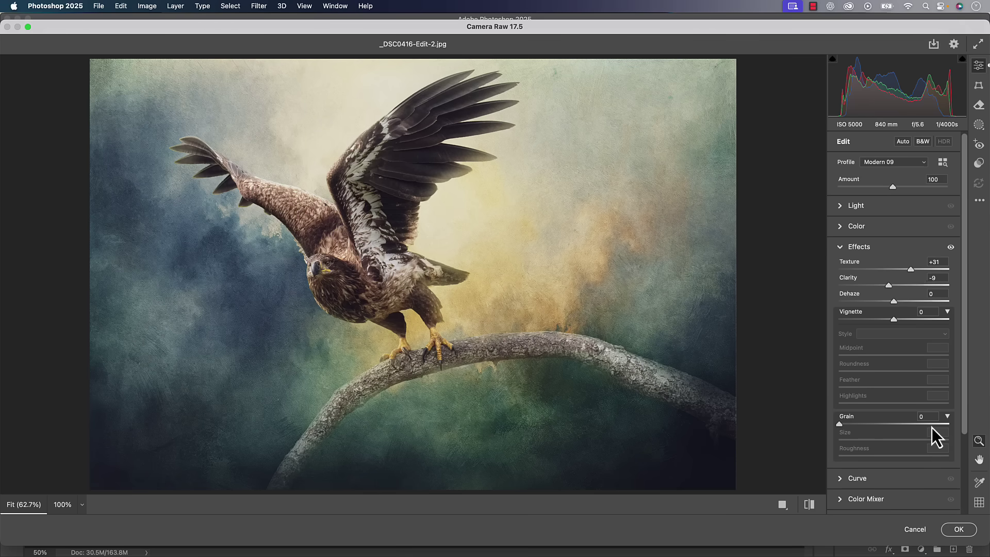
pyautogui.click(950, 531)
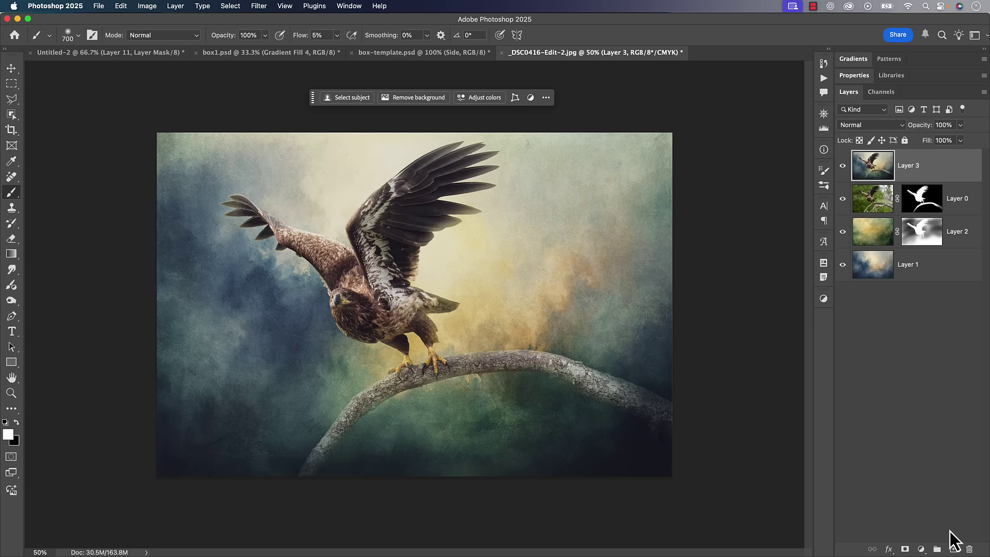
# - Create a Layer 3 copy in Multiply blend mode with a white layer mask
pyautogui.press('super+j')
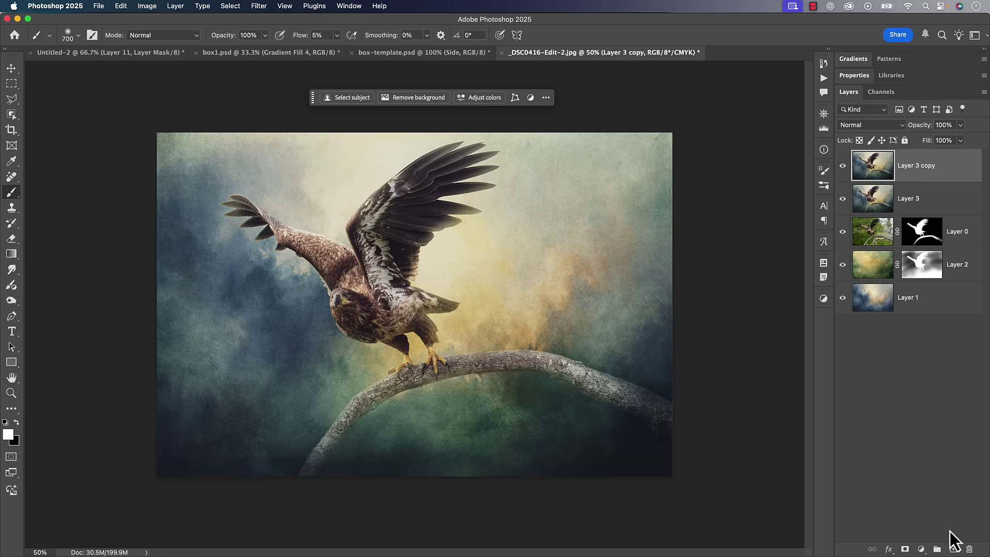
pyautogui.click(893, 126)
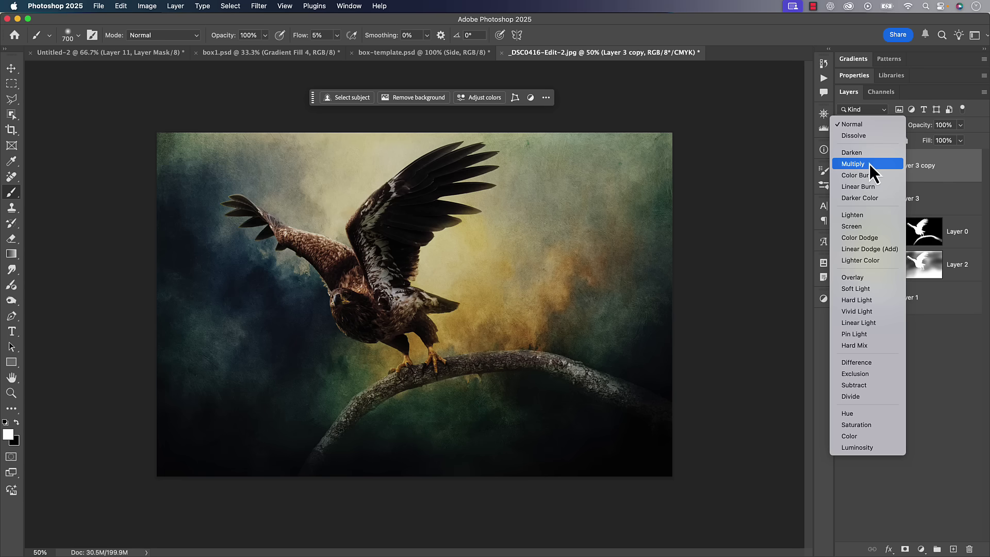
pyautogui.click(870, 164)
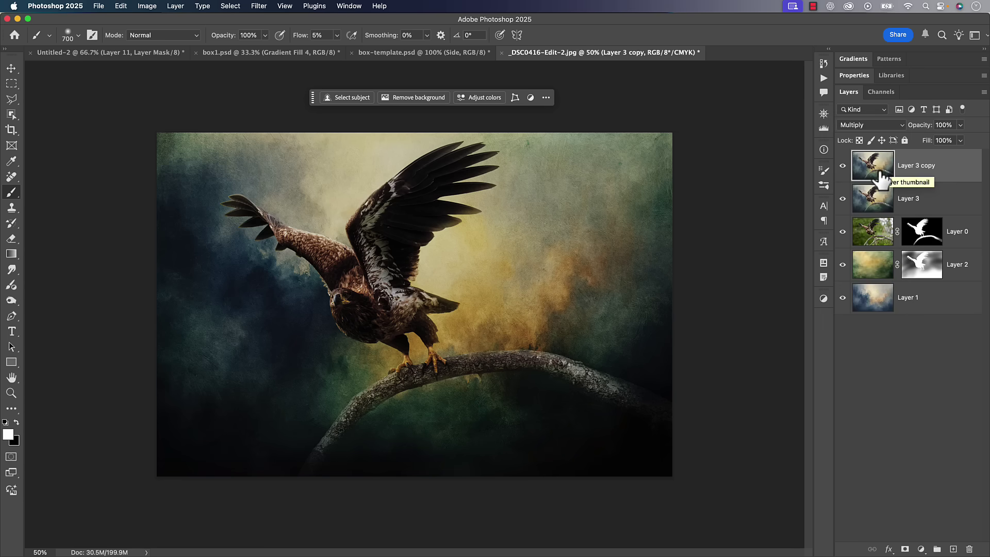
pyautogui.click(905, 549)
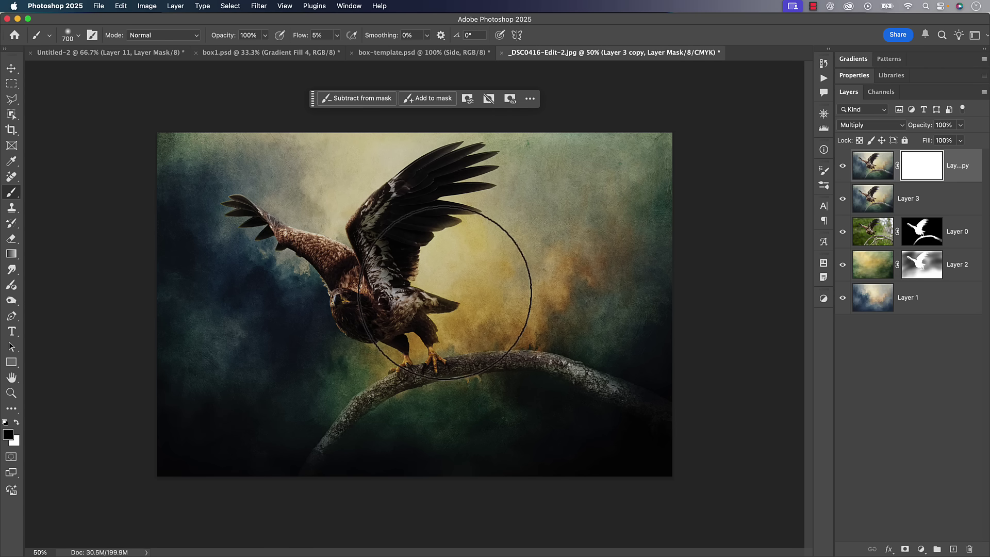
# - Enlarge the brush and paint black at 5% flow over the mask's centre to reveal the eagle
pyautogui.press(']')
pyautogui.press(']')
pyautogui.press(']')
pyautogui.press(']')
pyautogui.press(']')
pyautogui.press(']')
pyautogui.press(']')
pyautogui.press(']')
pyautogui.press(']')
pyautogui.press(']')
pyautogui.press(']')
pyautogui.press(']')
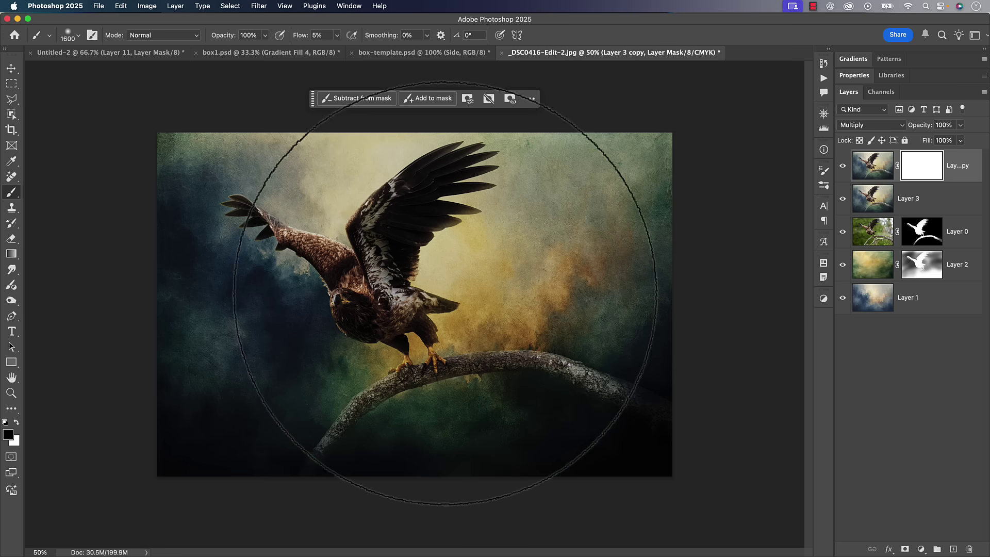
pyautogui.press(']')
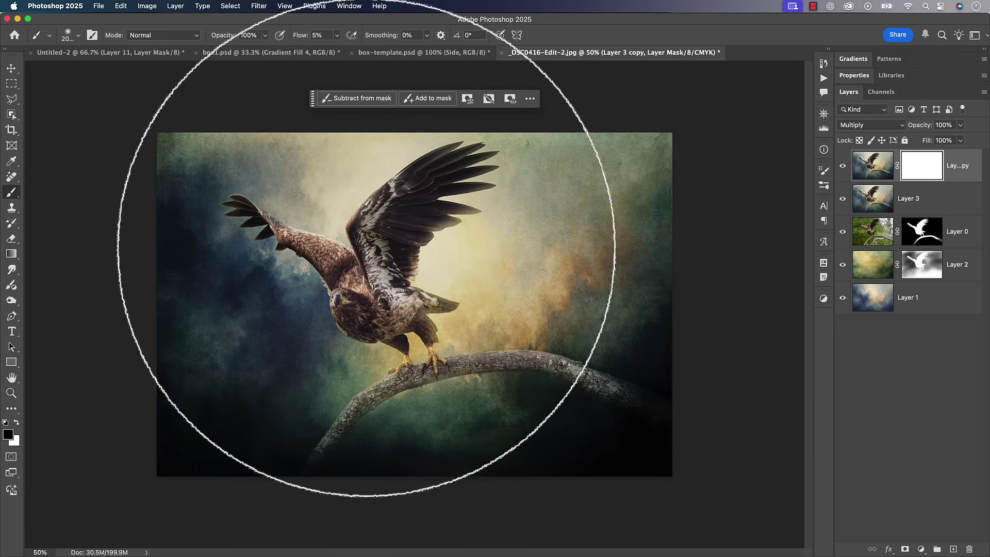
pyautogui.moveTo(396, 315)
pyautogui.mouseDown()
pyautogui.moveTo(470, 286)
pyautogui.moveTo(415, 407)
pyautogui.moveTo(357, 293)
pyautogui.moveTo(447, 298)
pyautogui.moveTo(427, 457)
pyautogui.moveTo(396, 292)
pyautogui.moveTo(433, 315)
pyautogui.moveTo(420, 309)
pyautogui.mouseUp()
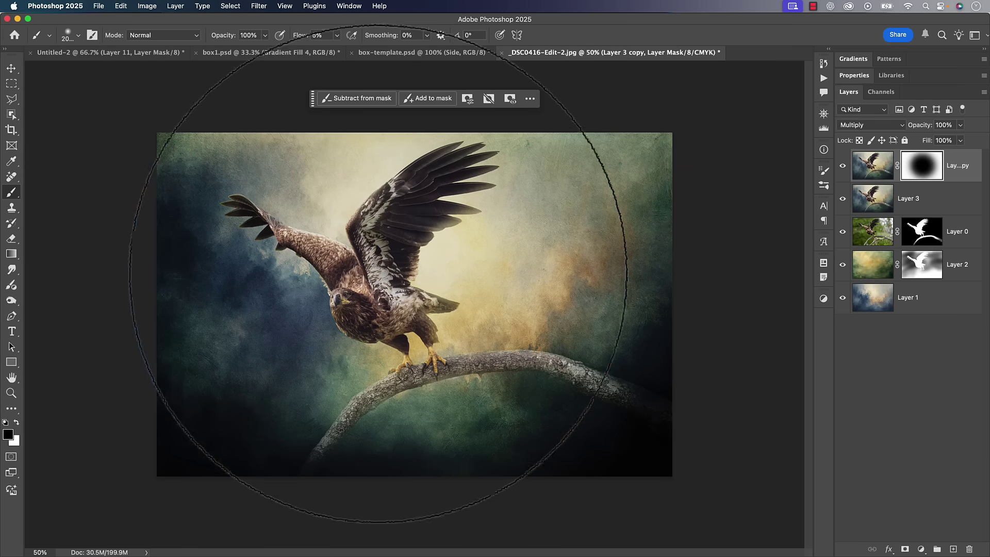
pyautogui.moveTo(380, 330)
pyautogui.mouseDown()
pyautogui.moveTo(376, 350)
pyautogui.moveTo(358, 322)
pyautogui.moveTo(381, 293)
pyautogui.moveTo(365, 296)
pyautogui.moveTo(393, 289)
pyautogui.moveTo(344, 340)
pyautogui.moveTo(262, 380)
pyautogui.mouseUp()
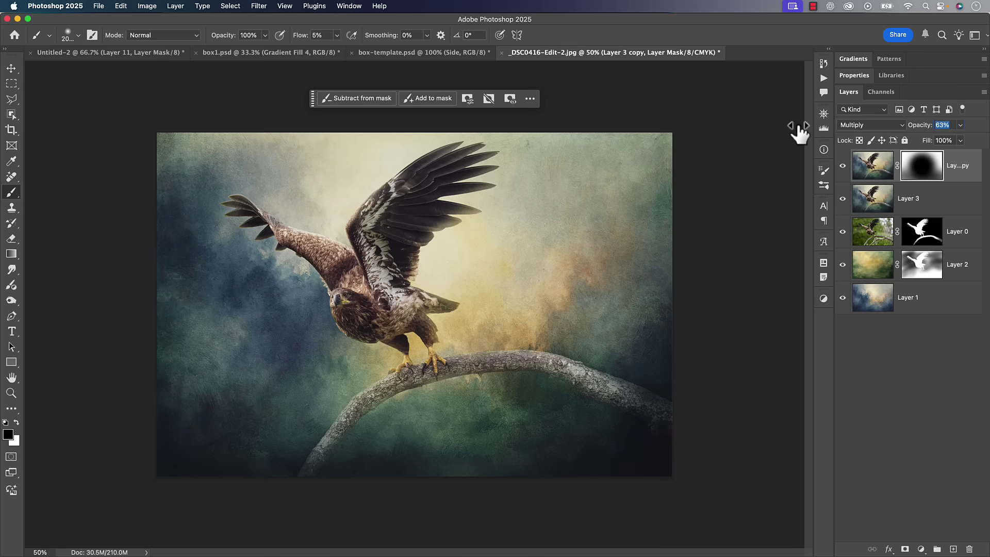
# - Lower the vignette copy's opacity to 57%, then switch to Move and make Layer 3 active
pyautogui.moveTo(800, 134); pyautogui.dragTo(798, 134)
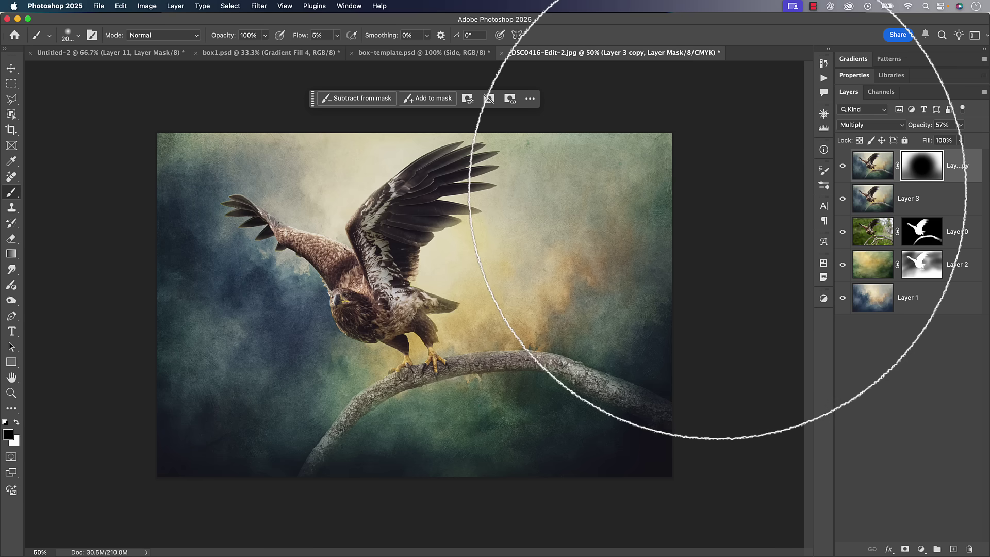
pyautogui.press('v')
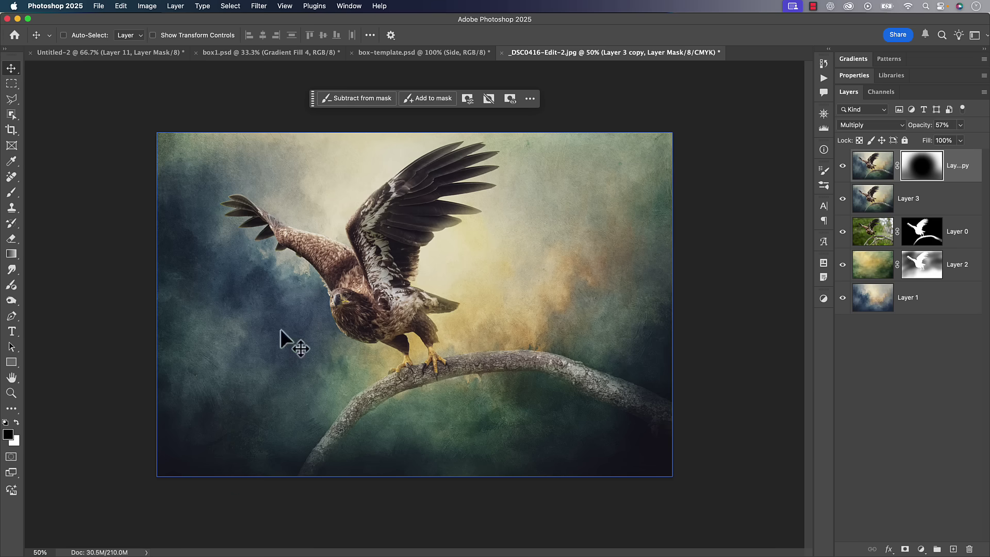
pyautogui.hotkey('alt', '[')
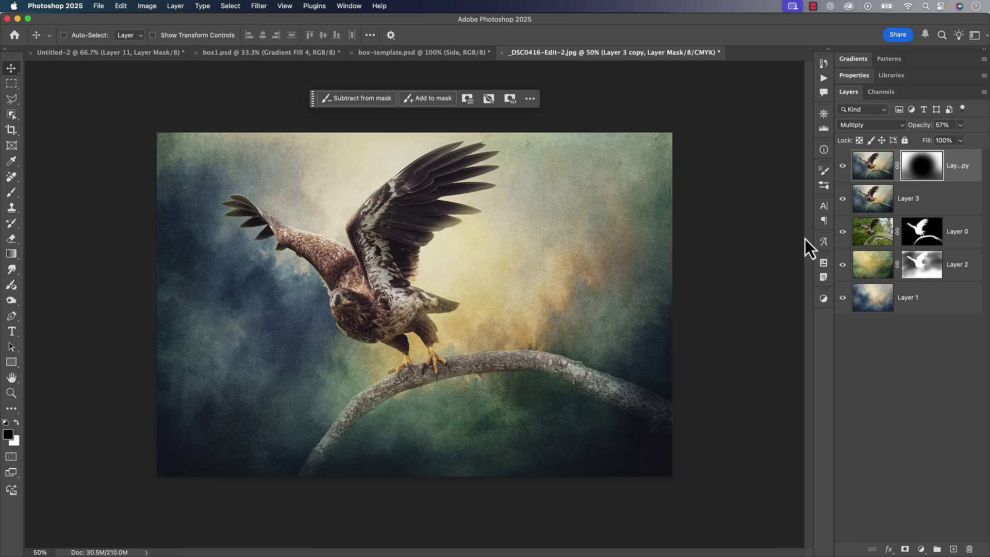